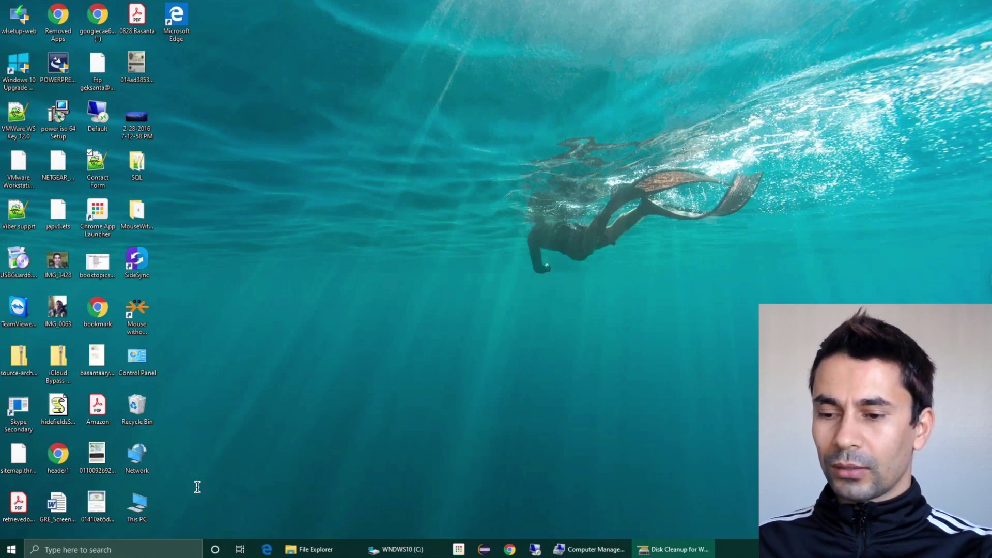
Step: Search Windows for "mana" to locate Computer Management, then dismiss the search
{"action": "left_click", "coordinate": [103, 550]}
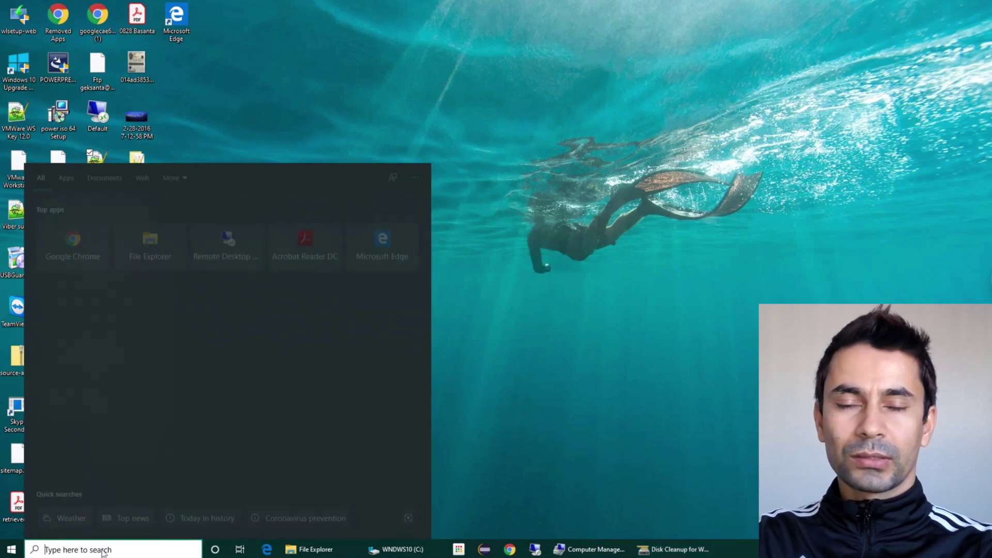
{"action": "type", "text": "m"}
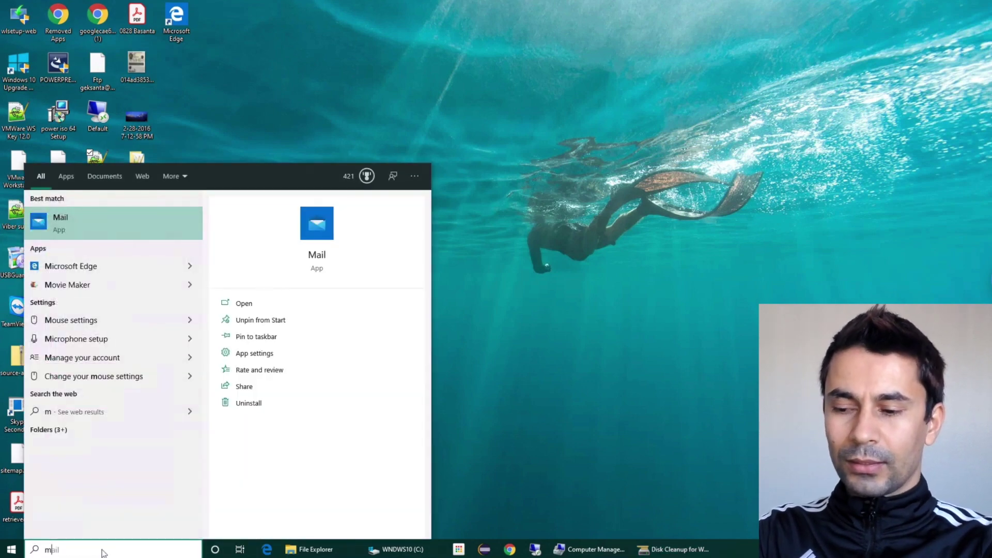
{"action": "type", "text": "ana"}
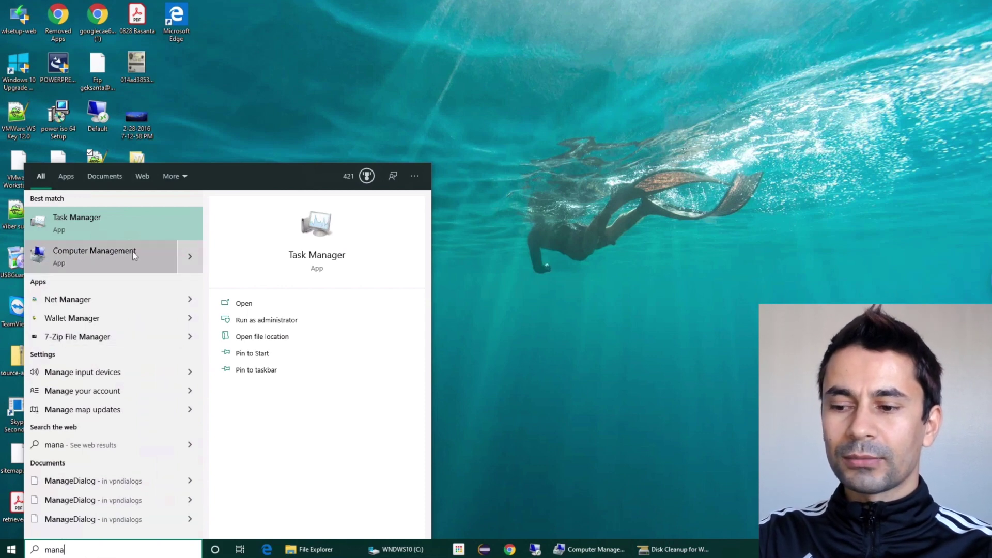
{"action": "left_click", "coordinate": [643, 252]}
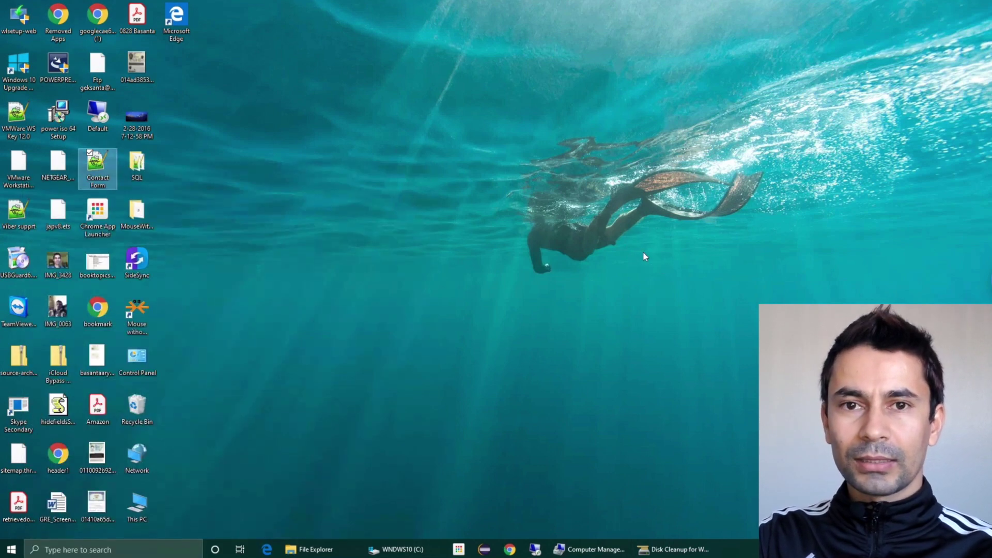
Step: Switch to Computer Management and display its top-level Computer Management (Local) node
{"action": "left_click", "coordinate": [583, 551]}
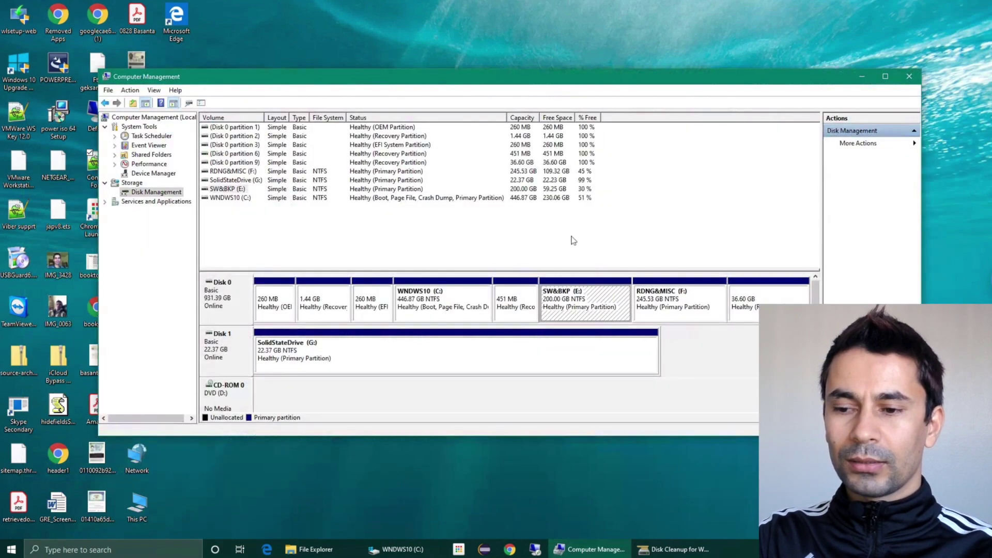
{"action": "left_click", "coordinate": [175, 119]}
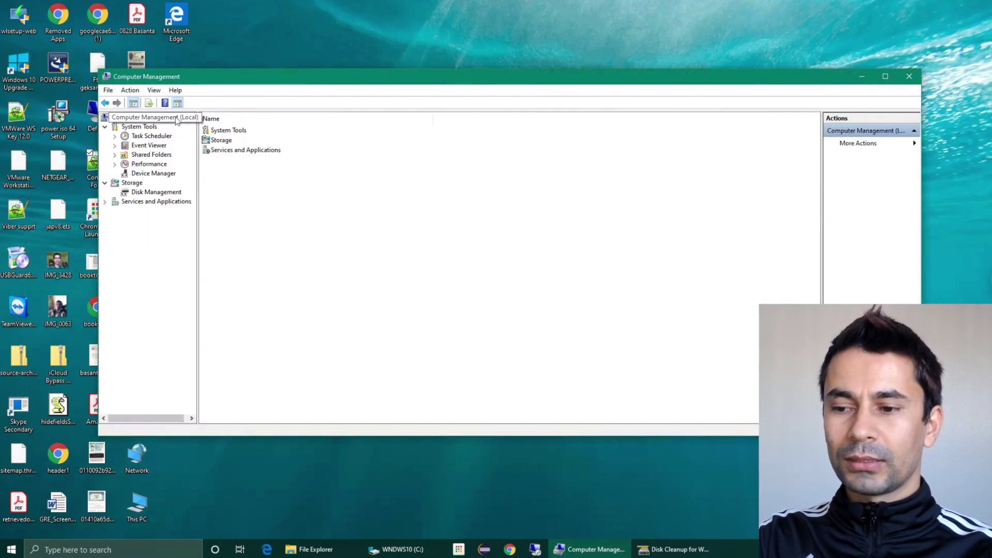
{"action": "left_click", "coordinate": [245, 464]}
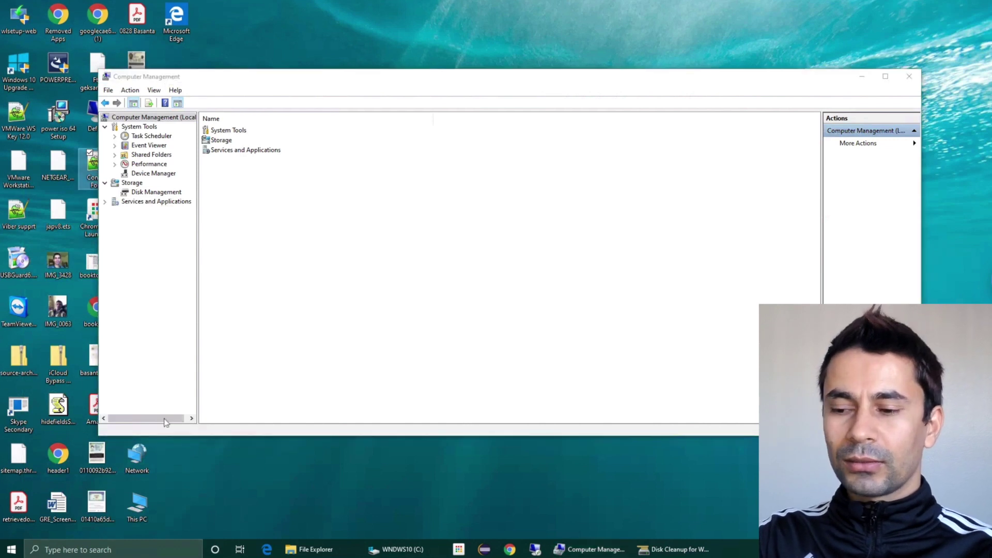
Step: Bring up File Explorer and show the commands available for This PC, including Manage
{"action": "mouse_move", "coordinate": [330, 554]}
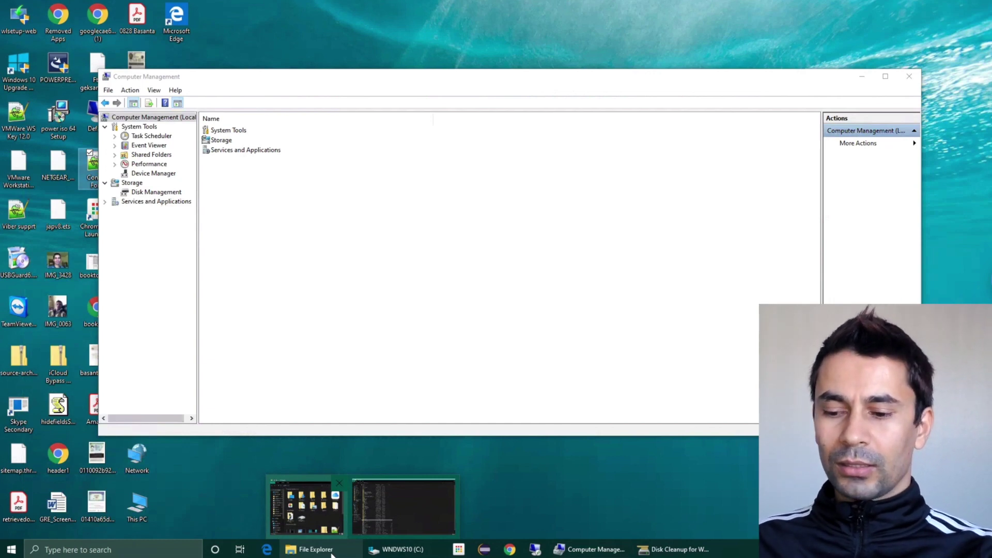
{"action": "left_click", "coordinate": [292, 498]}
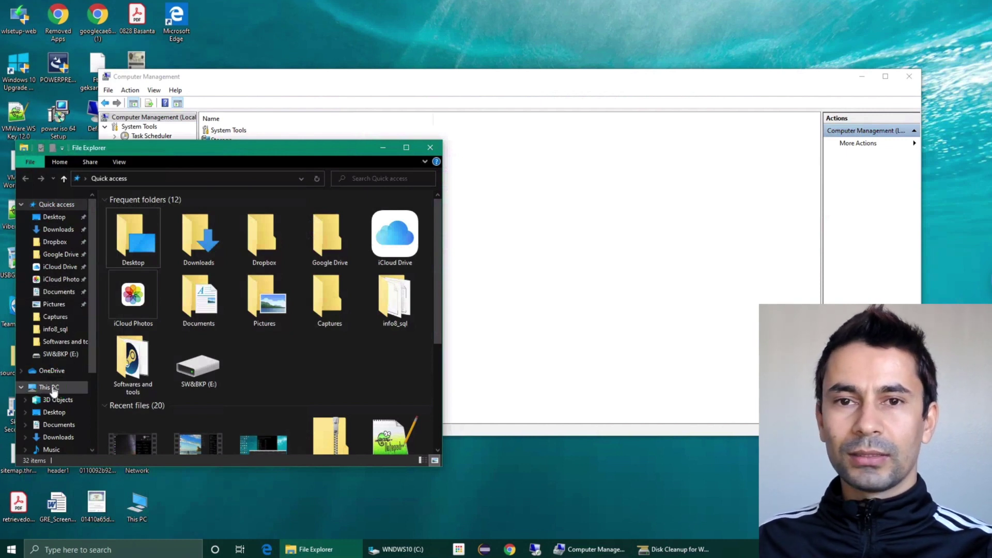
{"action": "right_click", "coordinate": [53, 392]}
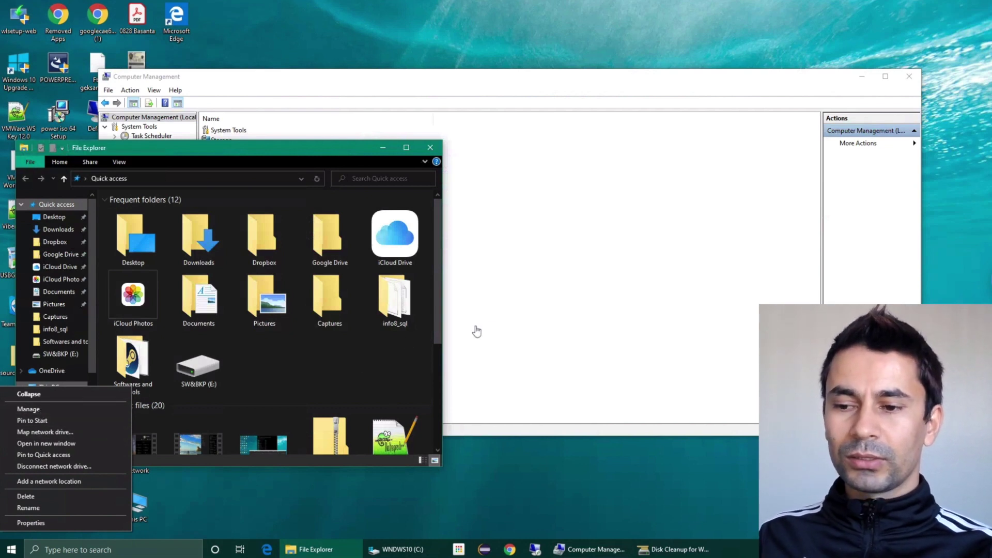
Step: Return to Computer Management and display the drives and volumes in Disk Management
{"action": "left_click", "coordinate": [542, 318]}
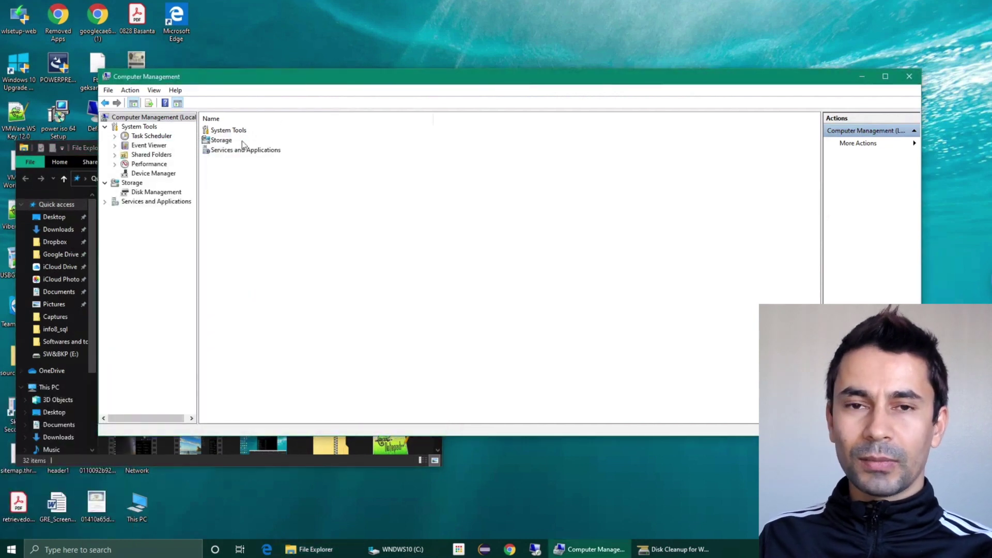
{"action": "left_click", "coordinate": [153, 194]}
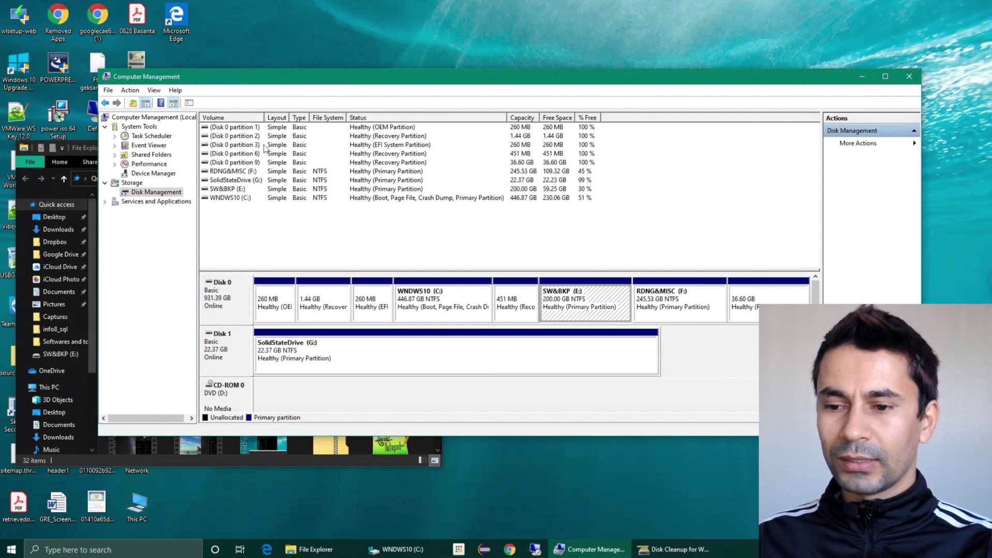
{"action": "left_click", "coordinate": [522, 136]}
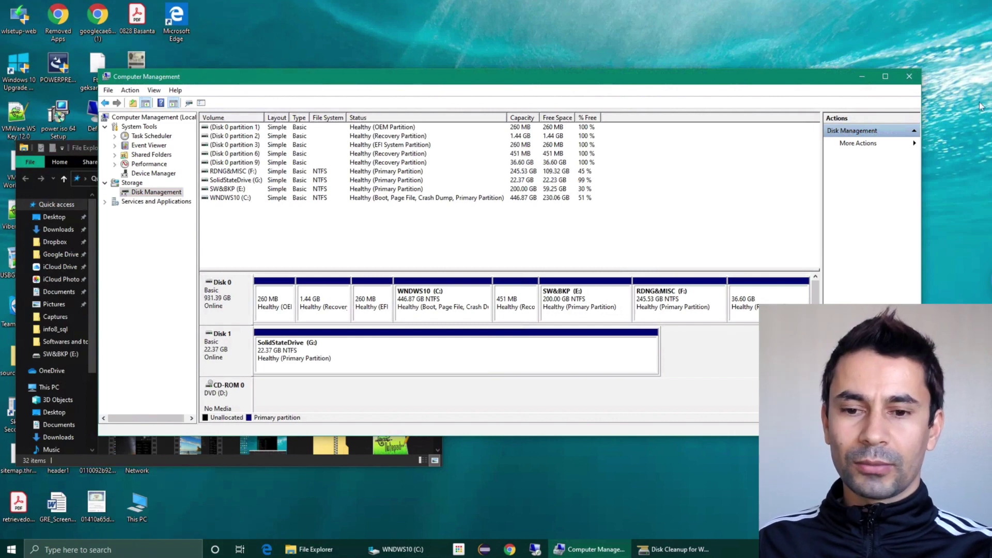
Step: Minimize the Computer Management and File Explorer windows to clear the desktop
{"action": "left_click", "coordinate": [867, 77]}
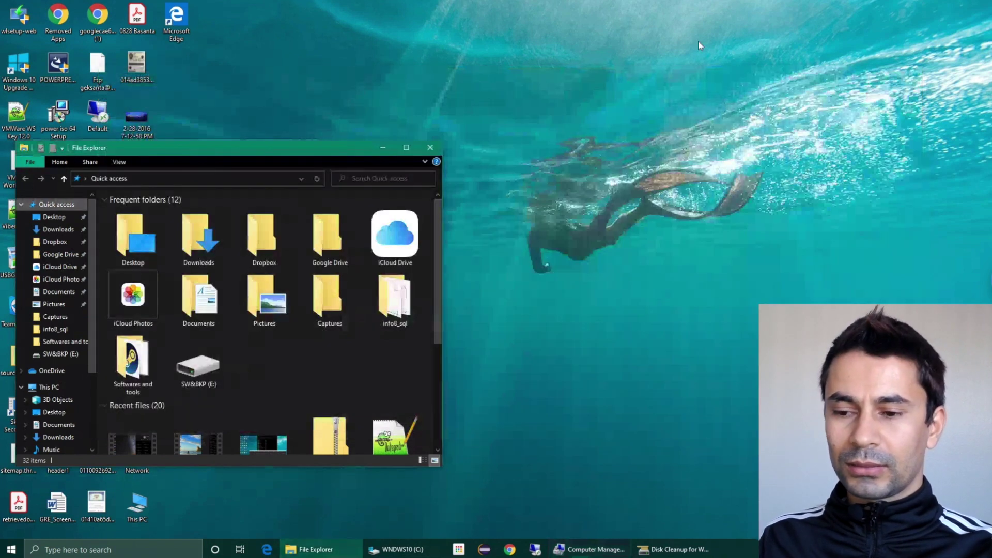
{"action": "left_click", "coordinate": [225, 83]}
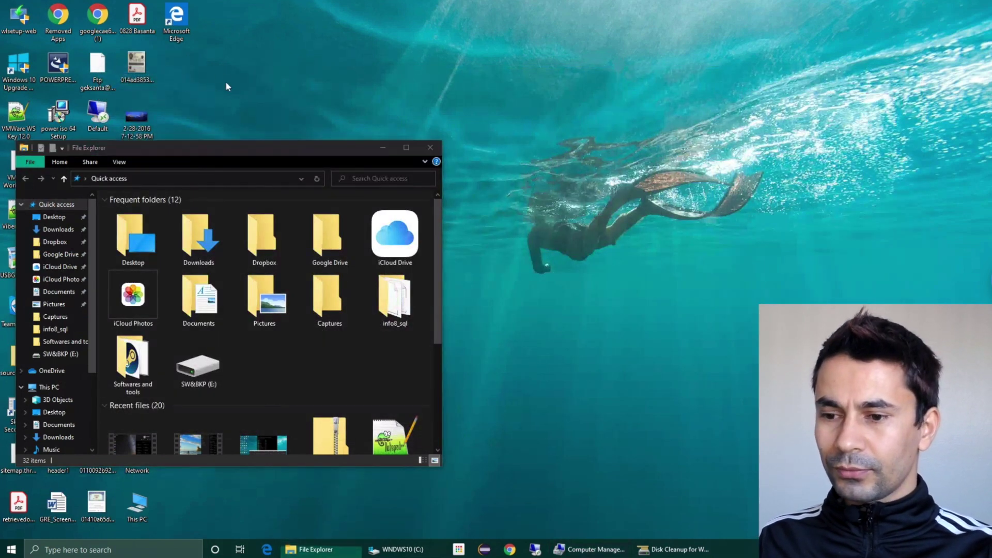
{"action": "left_click", "coordinate": [383, 148]}
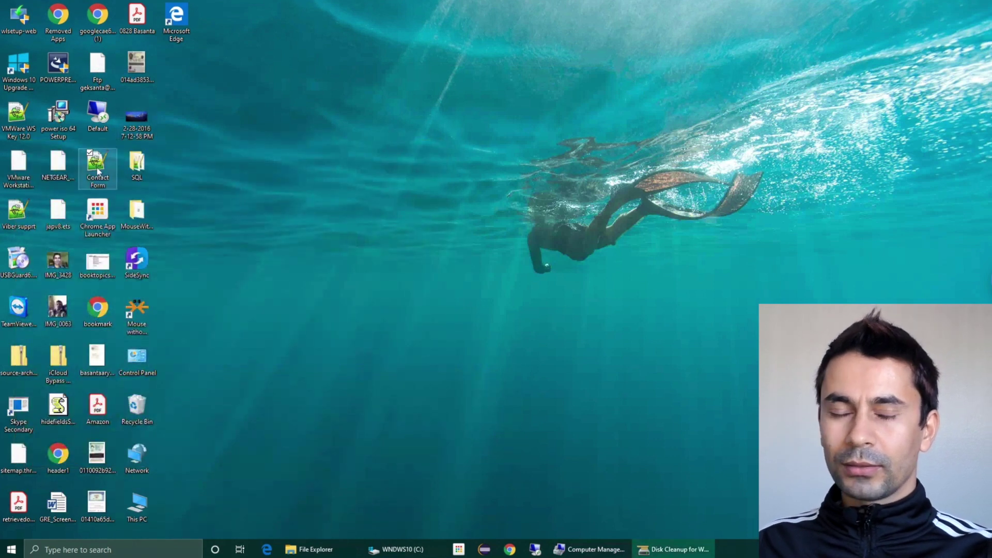
Step: Open the properties of the Contact Form file on the desktop and move the dialog clear of the icons
{"action": "right_click", "coordinate": [98, 167]}
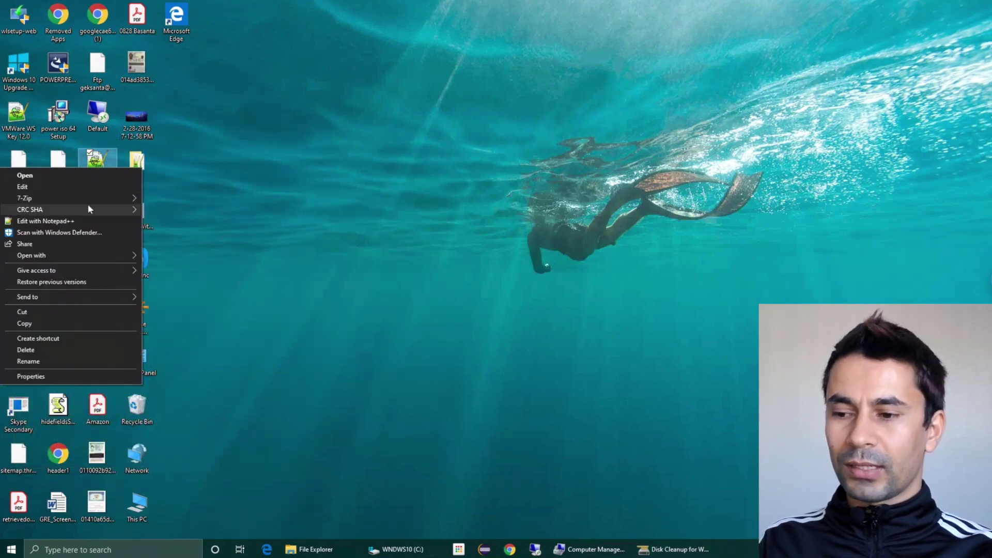
{"action": "mouse_move", "coordinate": [73, 192]}
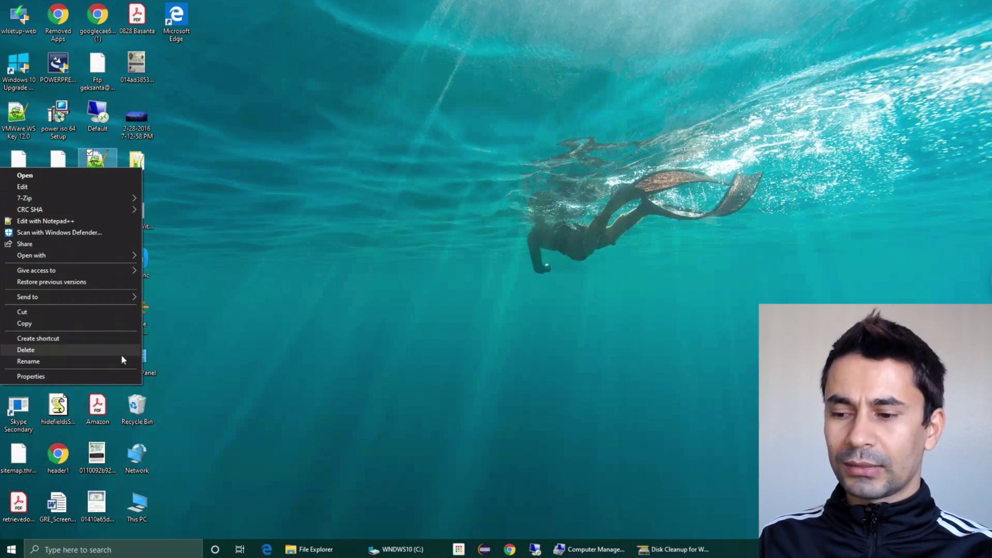
{"action": "left_click", "coordinate": [85, 378]}
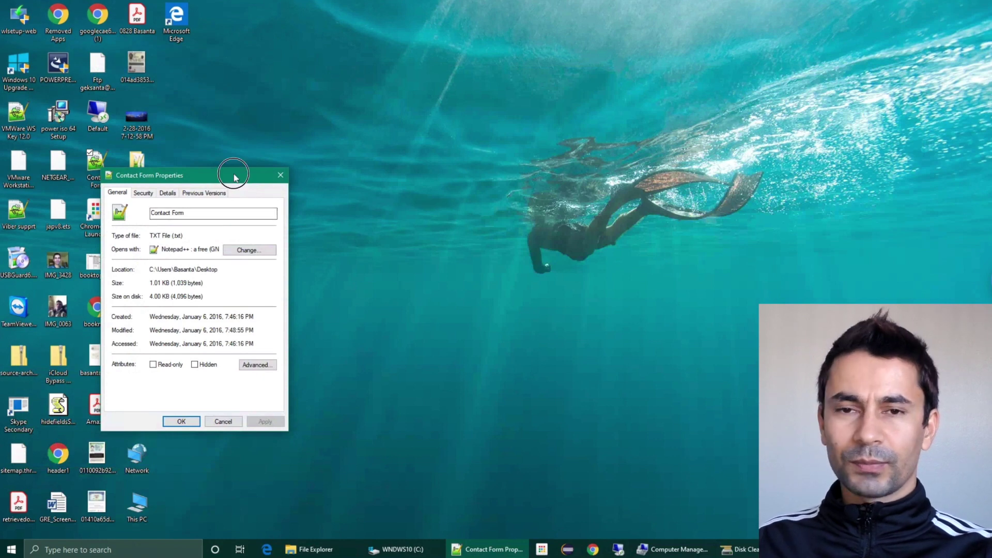
{"action": "left_click_drag", "start_coordinate": [232, 178], "coordinate": [399, 169]}
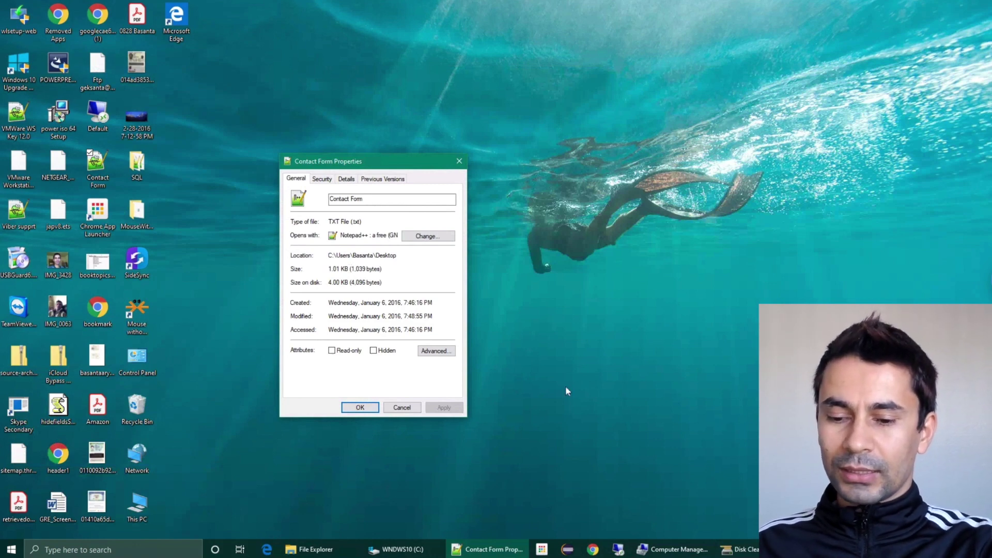
Step: Switch to Computer Management and select the first partition of Disk 0, followed by the WNDWS10 (C:) partition
{"action": "left_click", "coordinate": [671, 549]}
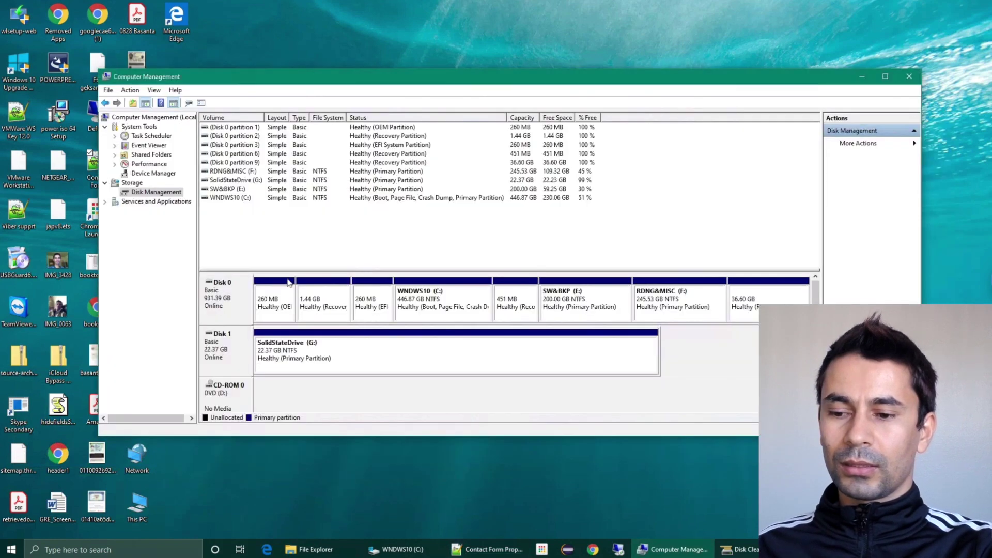
{"action": "left_click", "coordinate": [284, 305]}
{"action": "left_click", "coordinate": [418, 306]}
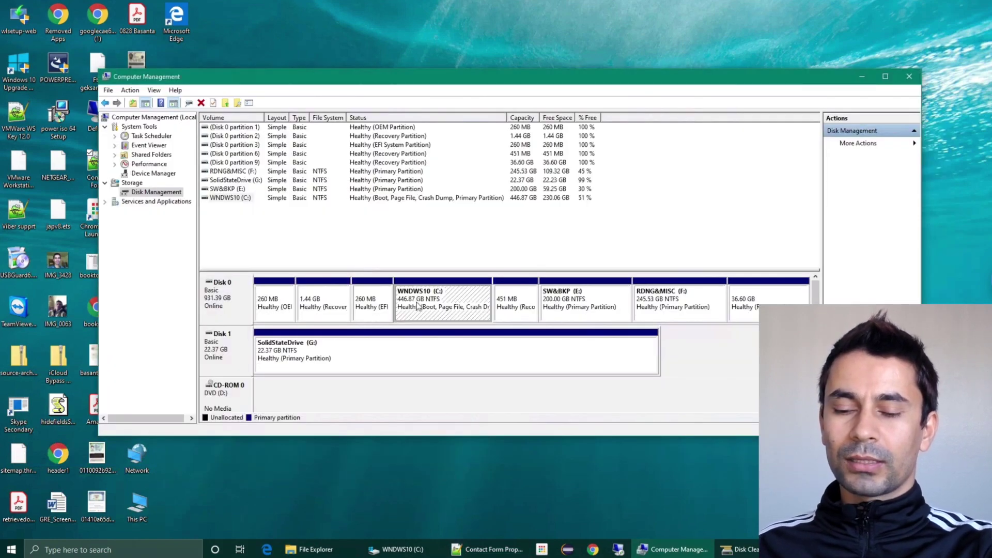
Step: View the volume commands and the drive letter and paths settings of SW&BKP (E:), cancelling without changes
{"action": "left_click", "coordinate": [591, 306]}
{"action": "right_click", "coordinate": [591, 305]}
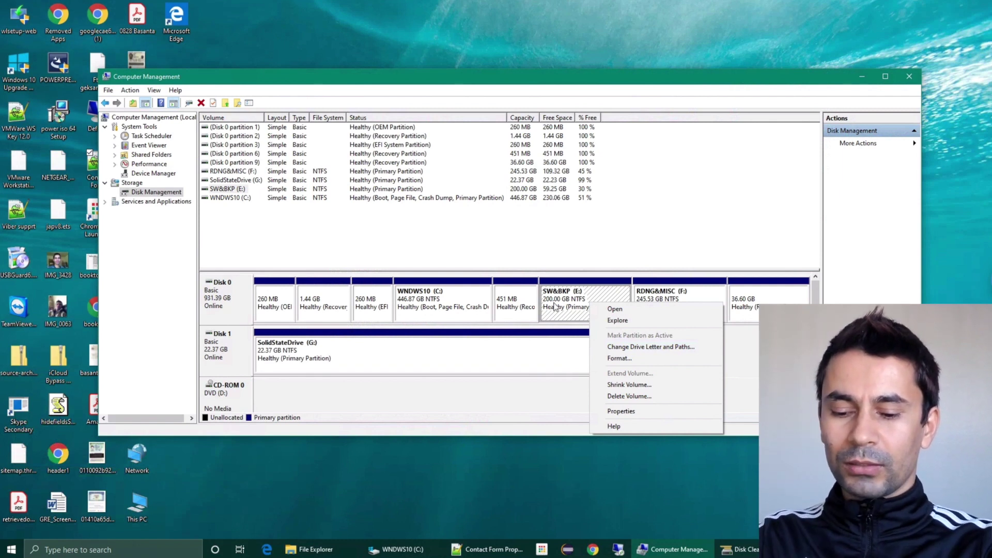
{"action": "key", "text": "c"}
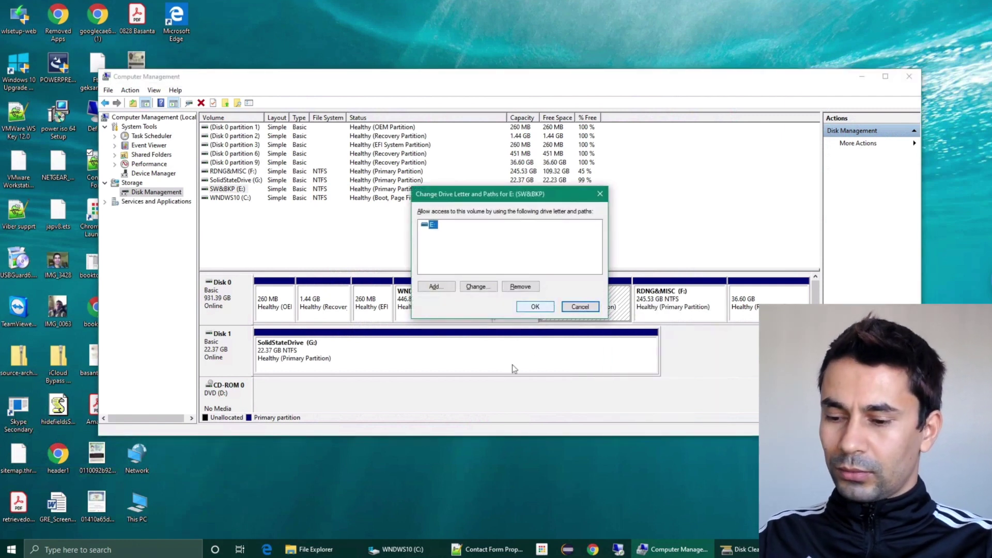
{"action": "left_click", "coordinate": [592, 307]}
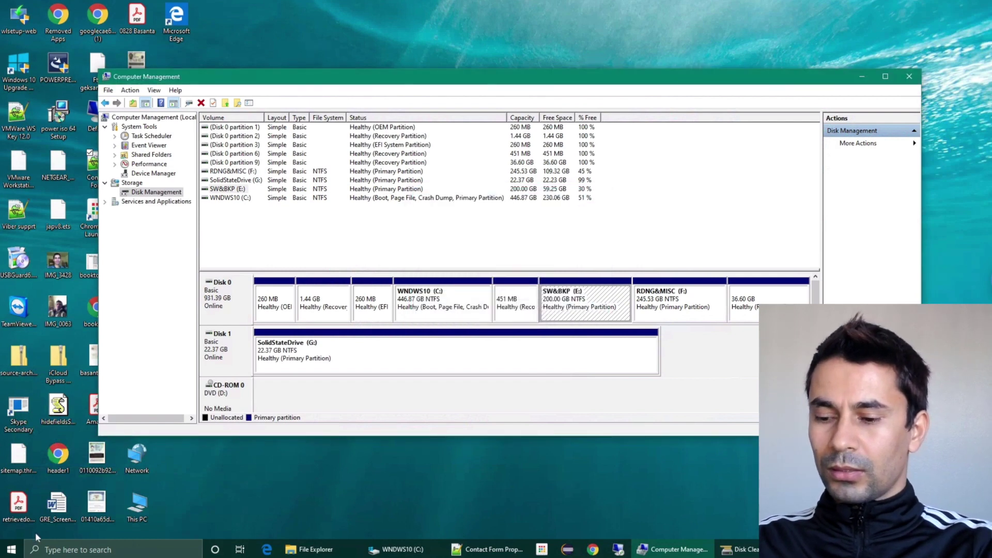
Step: Find Command Prompt by searching for "cmd" and run it as administrator, allowing it to make changes
{"action": "left_click", "coordinate": [74, 551]}
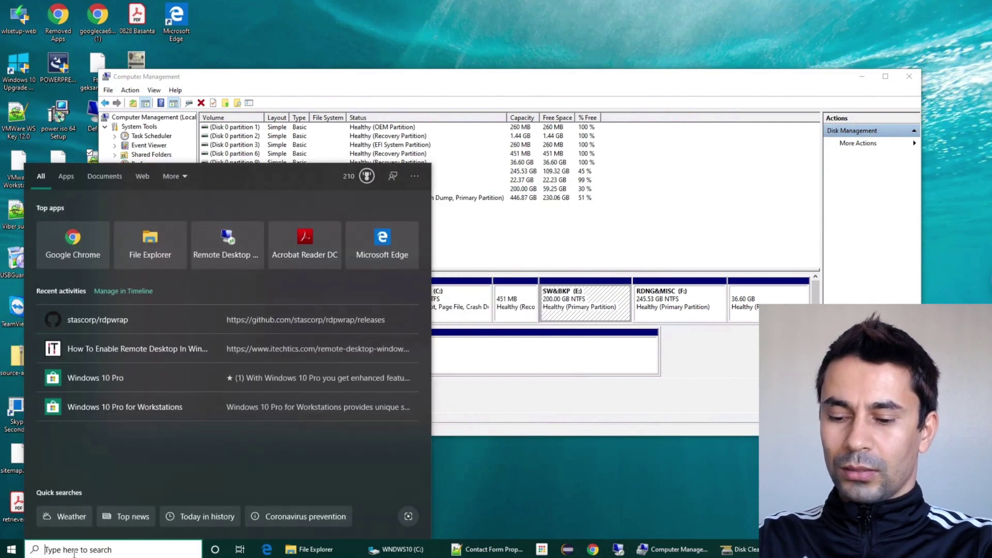
{"action": "type", "text": "cmd"}
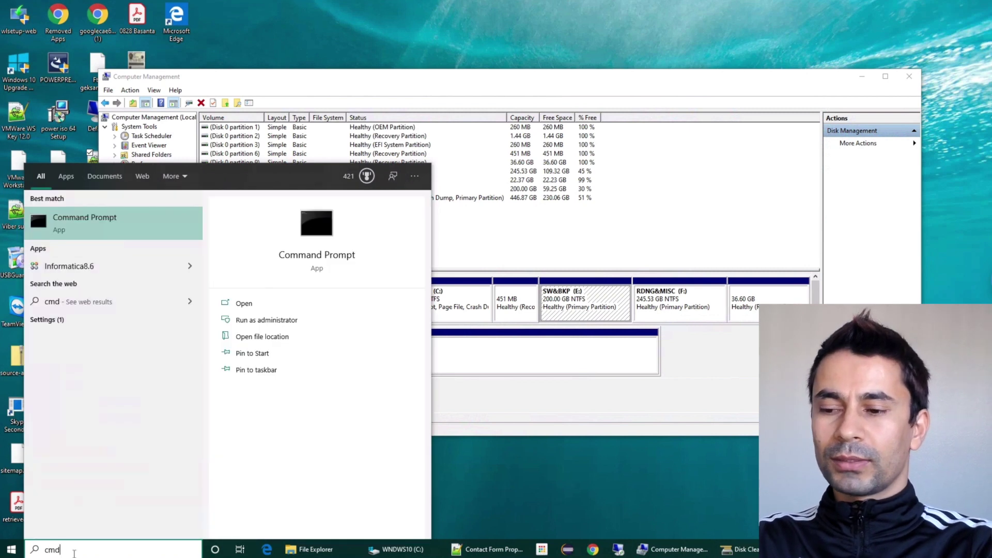
{"action": "left_click", "coordinate": [298, 320]}
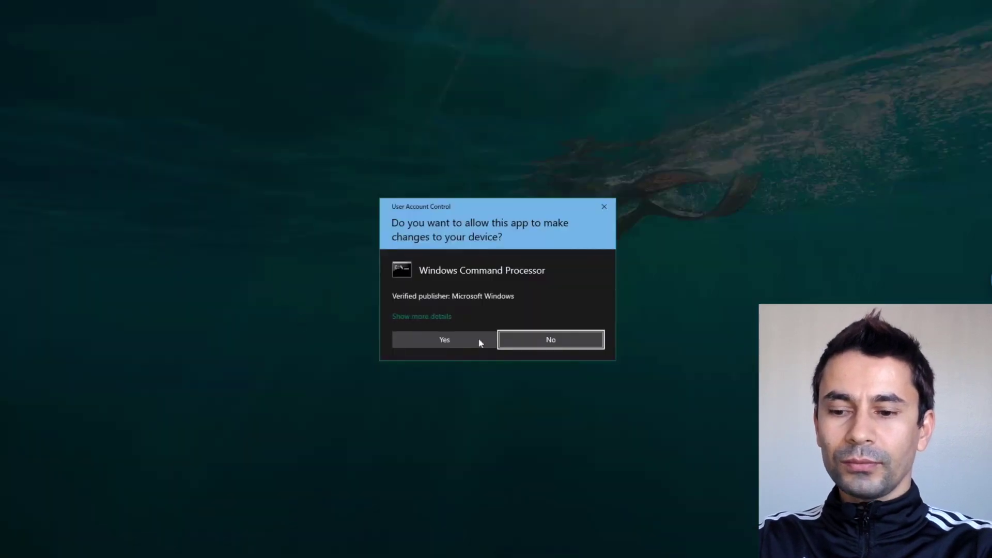
{"action": "left_click", "coordinate": [460, 341]}
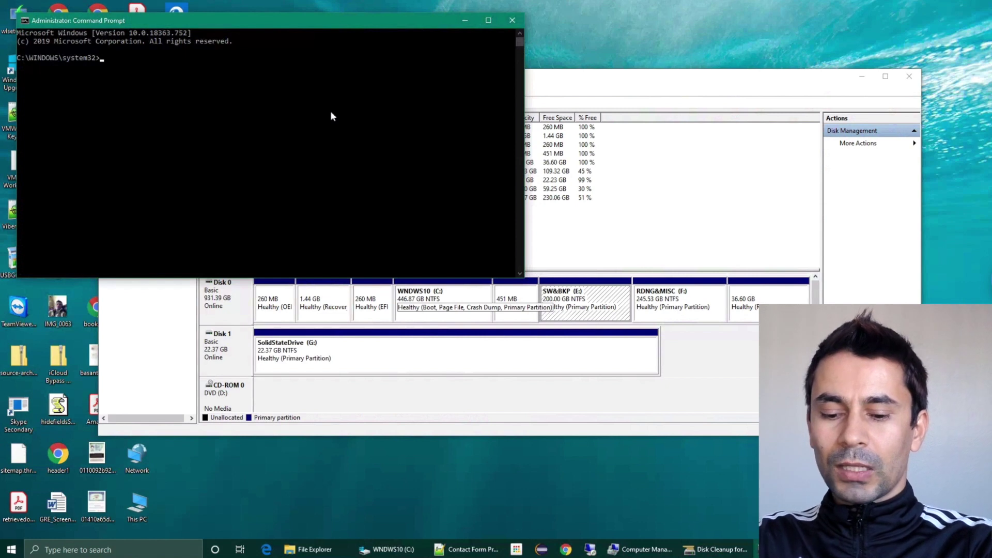
Step: Enter the command "powercfg -h off" at the administrator prompt without running it
{"action": "type", "text": "power"}
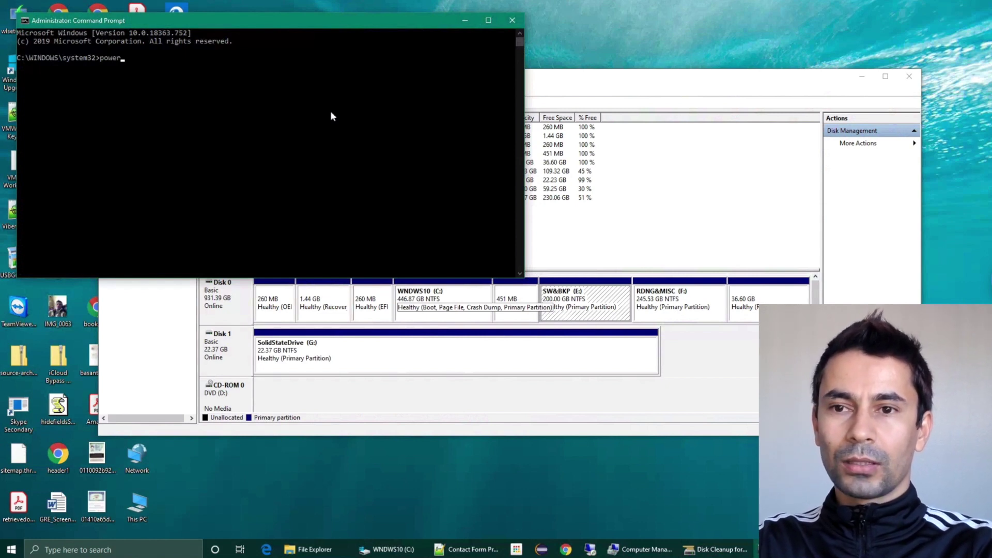
{"action": "type", "text": "con"}
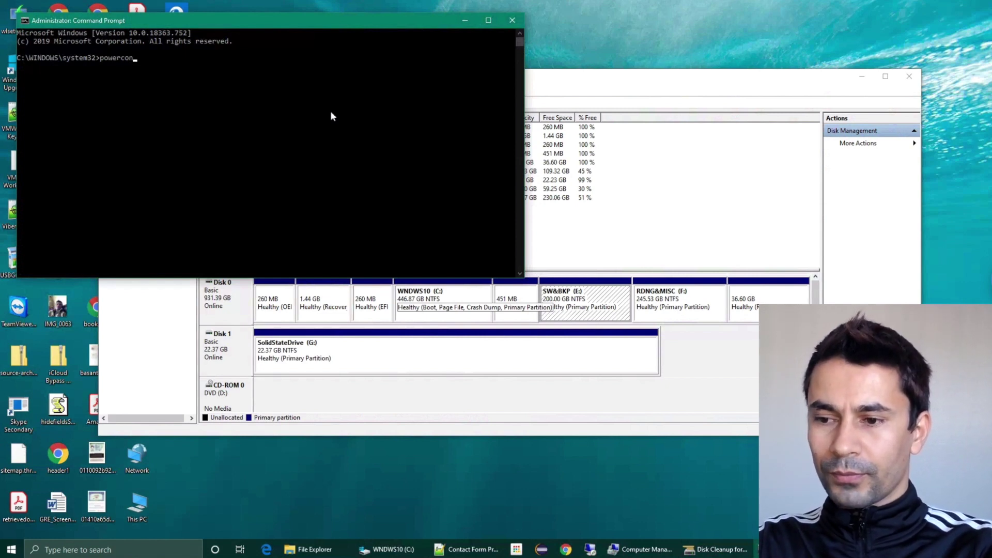
{"action": "key", "text": "BackSpace"}
{"action": "key", "text": "BackSpace"}
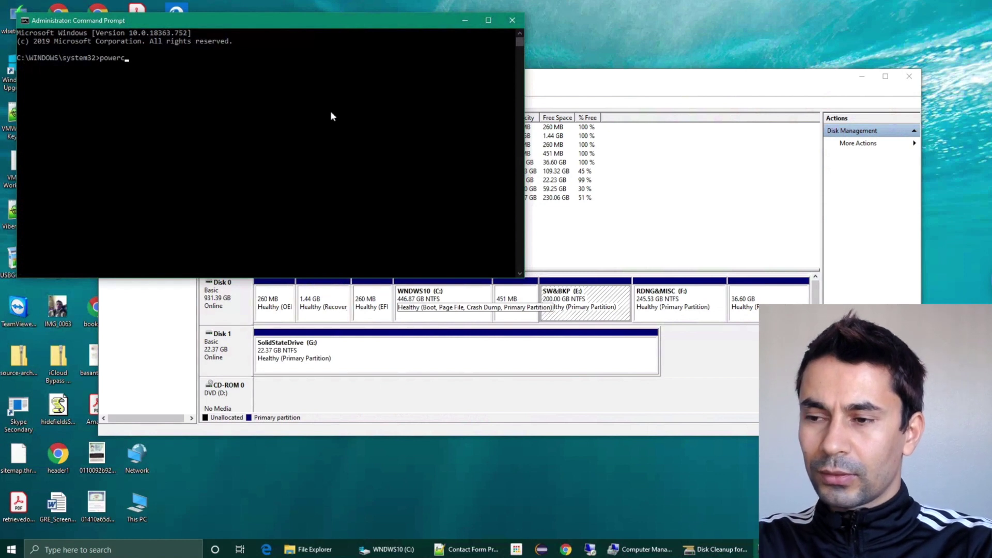
{"action": "type", "text": "nf"}
{"action": "key", "text": "BackSpace"}
{"action": "key", "text": "BackSpace"}
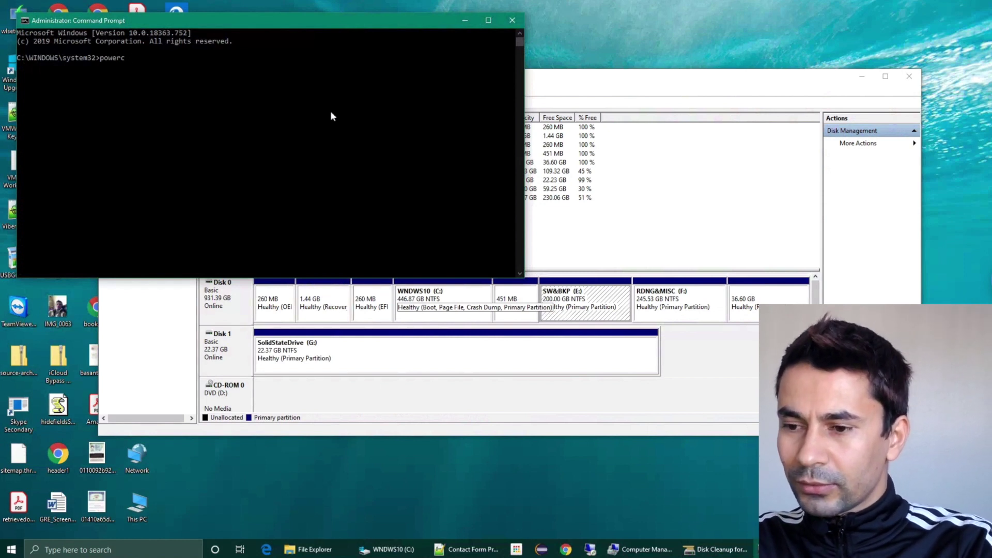
{"action": "type", "text": "fg"}
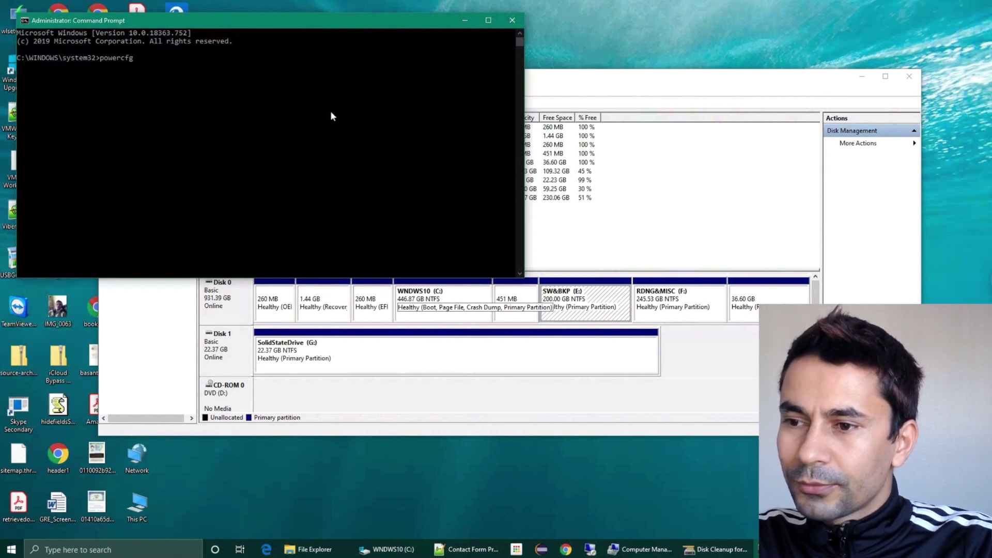
{"action": "type", "text": " -h"}
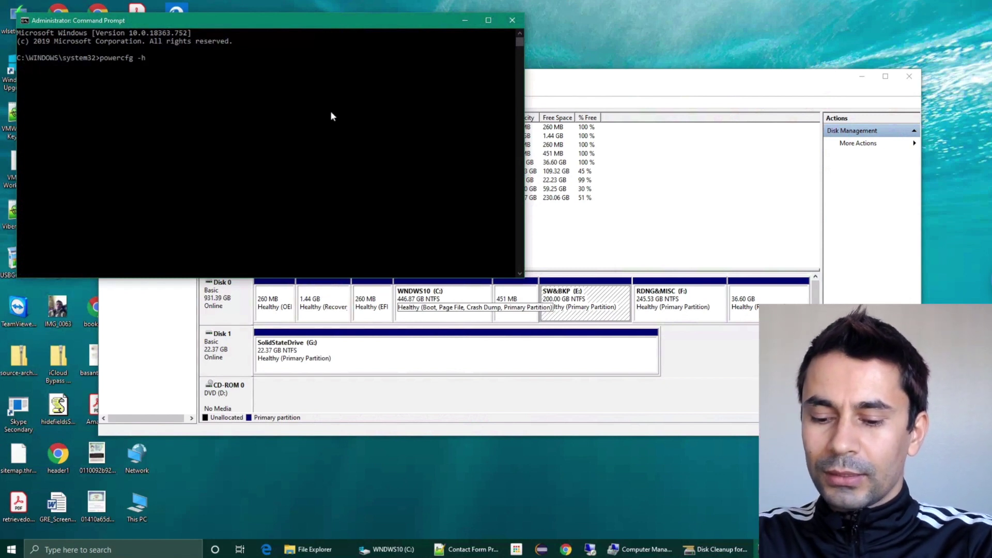
{"action": "type", "text": " off"}
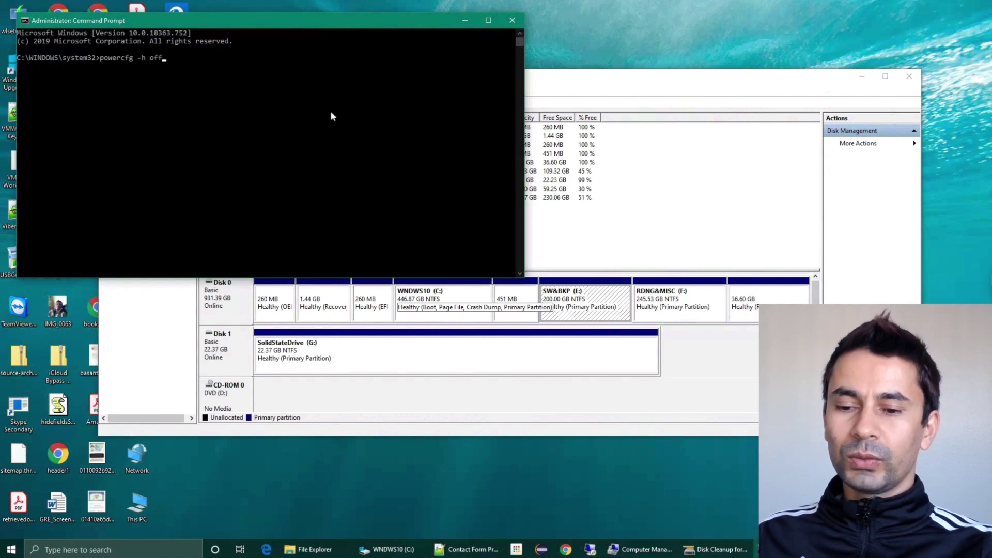
Step: Switch to Computer Management, view the volume commands of RDNG&MISC (F:) and the other Disk 0 partitions, and minimize the window
{"action": "left_click", "coordinate": [675, 299]}
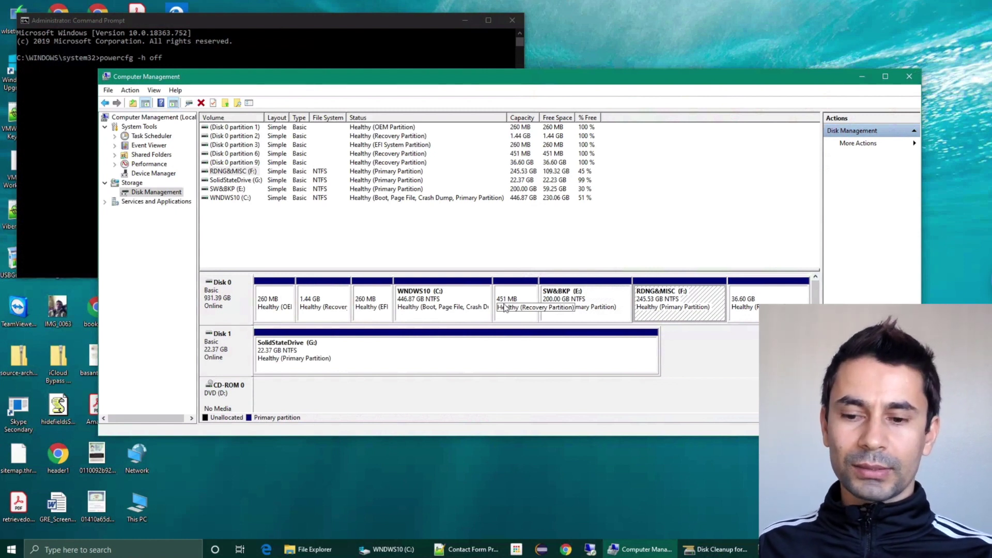
{"action": "right_click", "coordinate": [682, 306]}
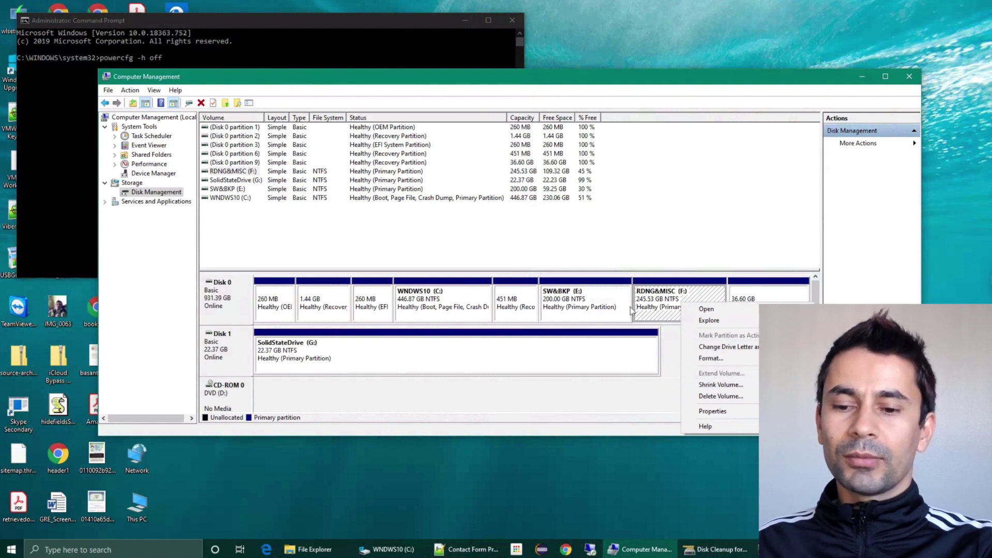
{"action": "left_click", "coordinate": [613, 308]}
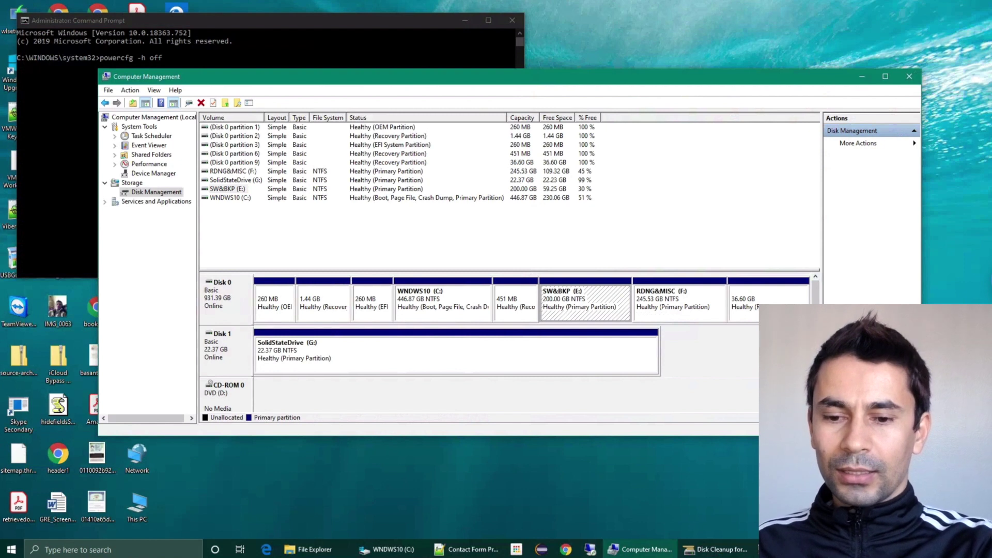
{"action": "left_click", "coordinate": [782, 312]}
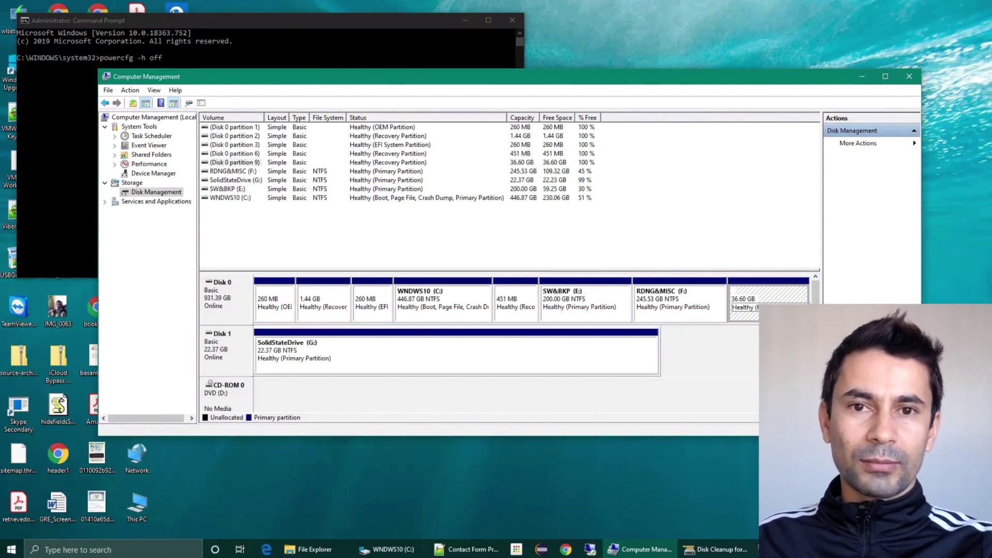
{"action": "left_click", "coordinate": [863, 72]}
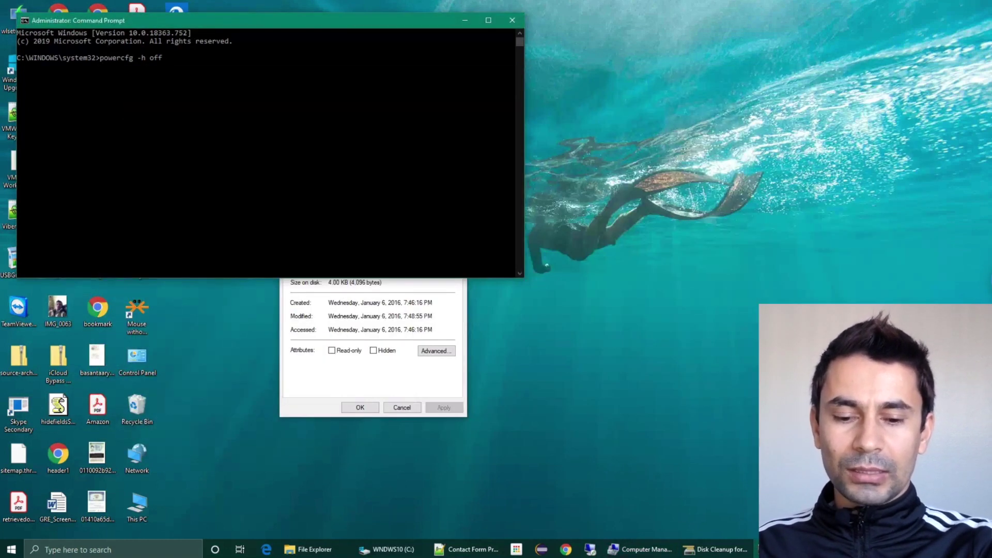
Step: Switch to Disk Cleanup for WNDWS10 (C:), search Windows for "disk", and move the cleanup dialog up to show it fully
{"action": "left_click", "coordinate": [733, 549]}
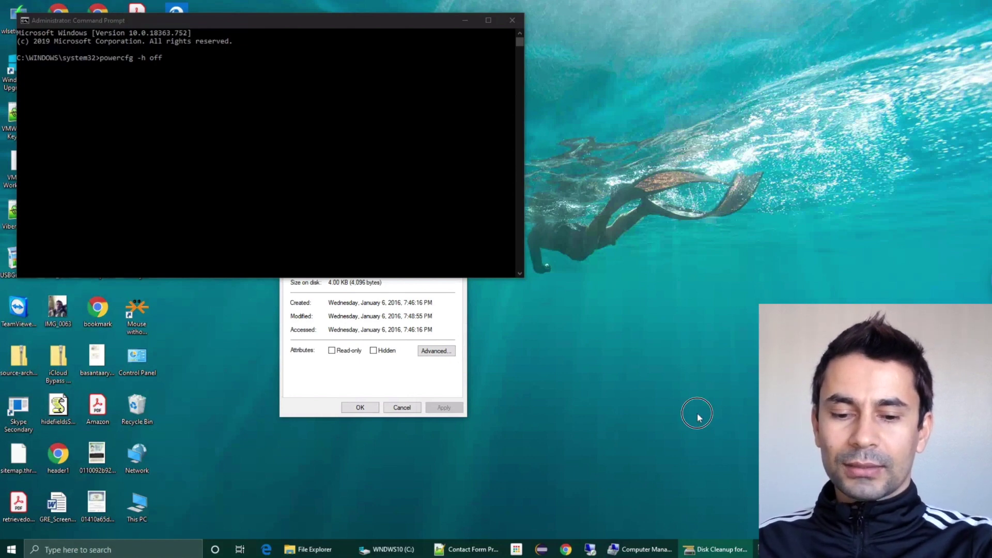
{"action": "left_click", "coordinate": [145, 551]}
{"action": "type", "text": "disk"}
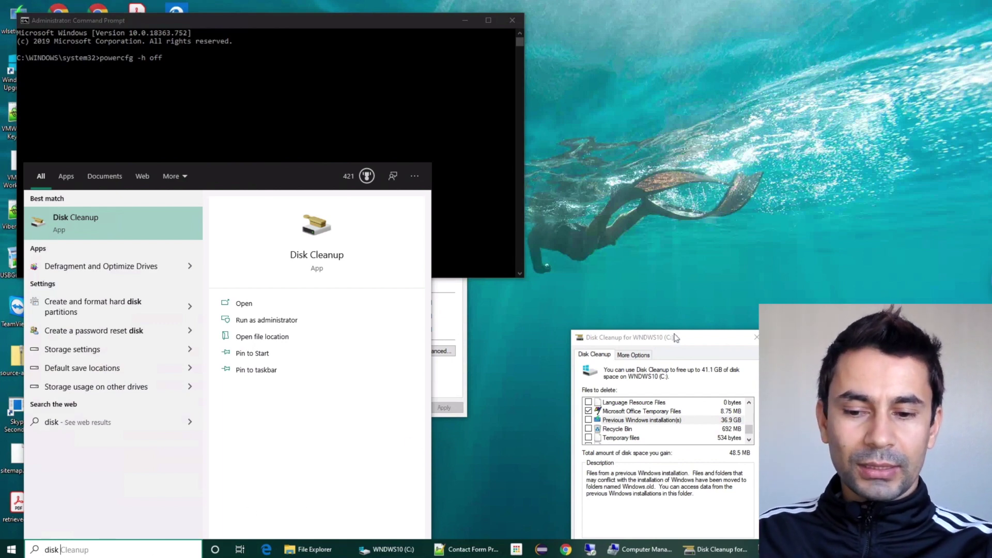
{"action": "left_click_drag", "start_coordinate": [675, 338], "coordinate": [673, 266]}
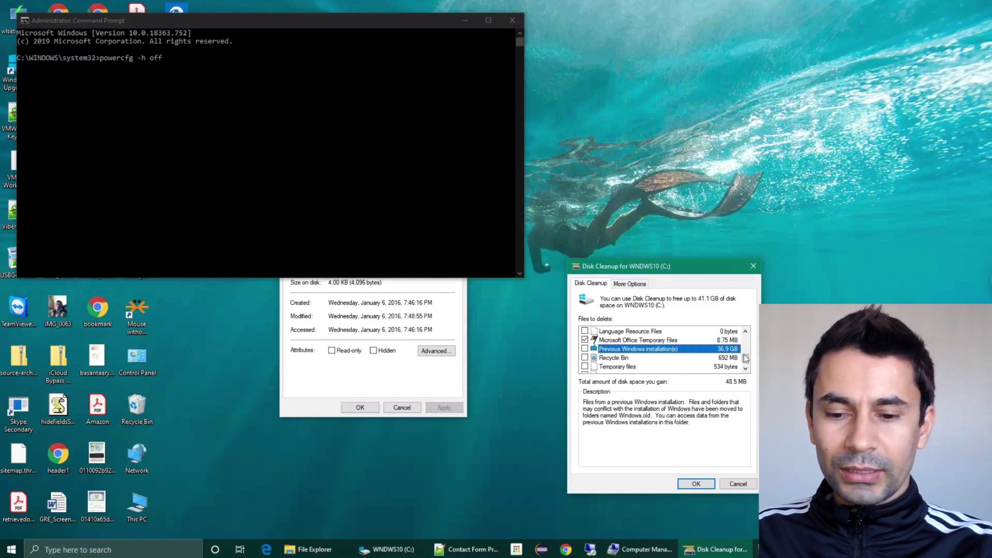
Step: Examine the first categories of files to delete and read the description of the Windows error reports entry
{"action": "left_click_drag", "start_coordinate": [746, 358], "coordinate": [750, 336]}
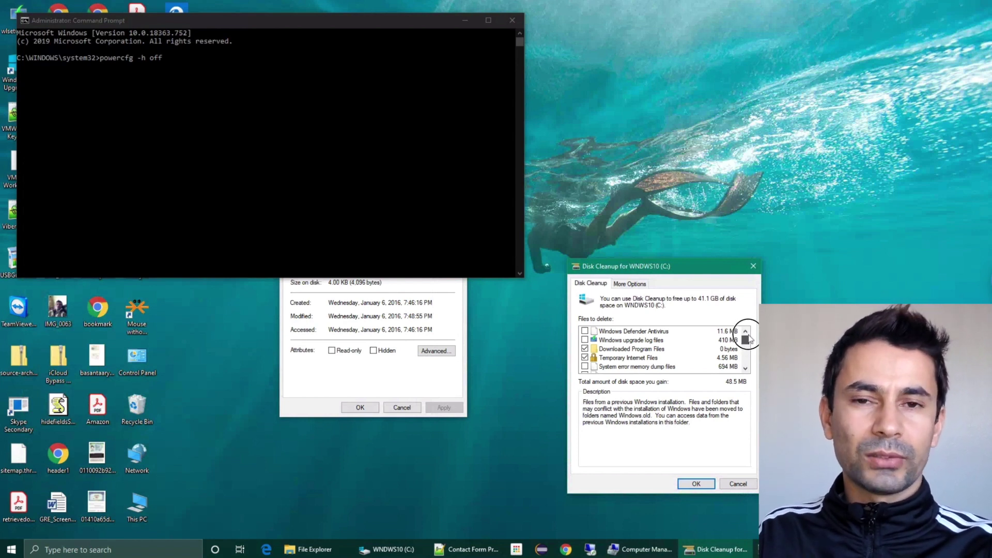
{"action": "left_click_drag", "start_coordinate": [751, 343], "coordinate": [751, 354]}
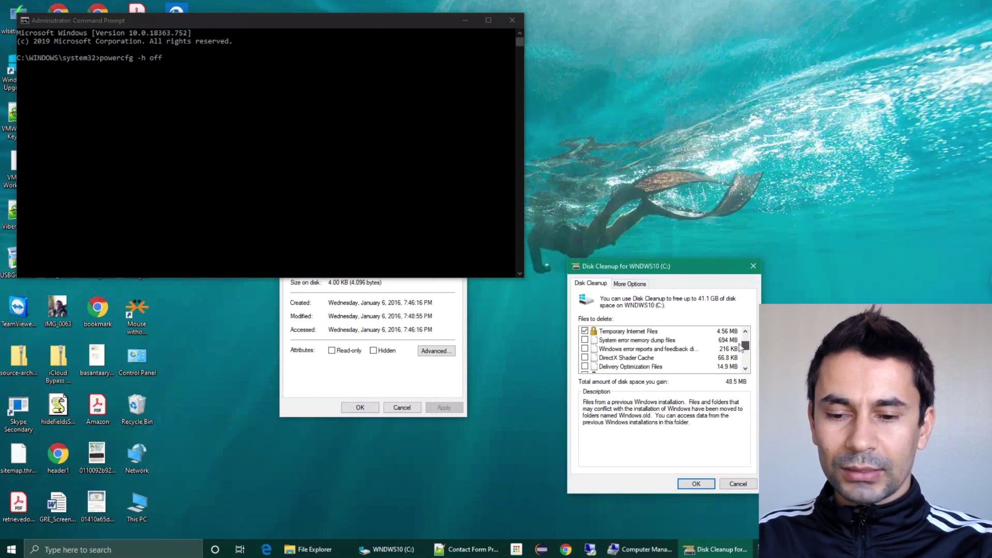
{"action": "left_click", "coordinate": [723, 341]}
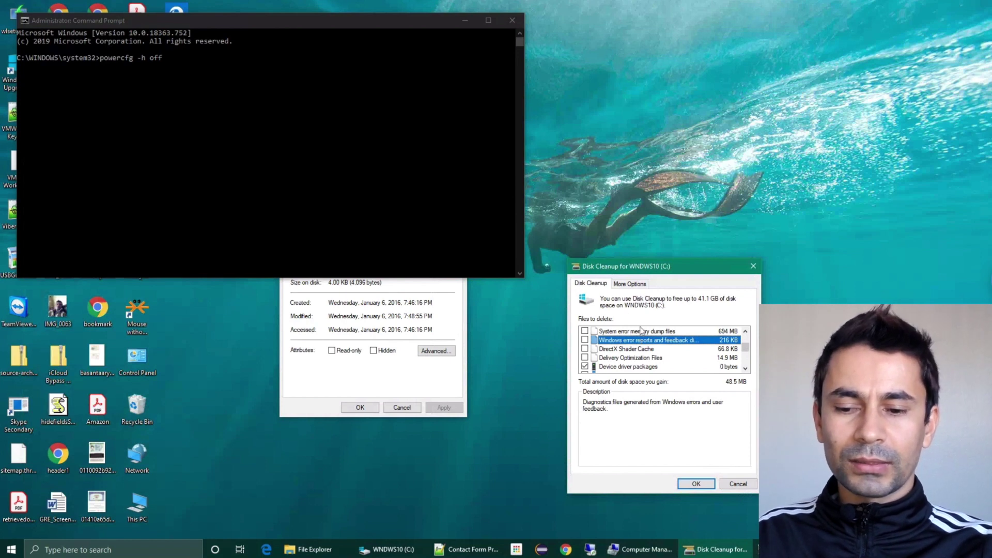
{"action": "left_click", "coordinate": [746, 331]}
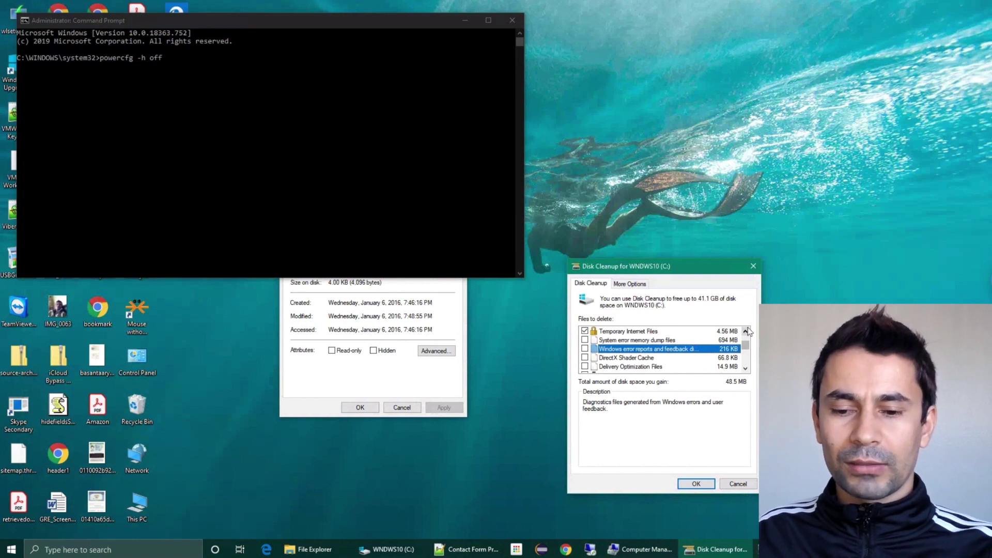
{"action": "left_click", "coordinate": [746, 331]}
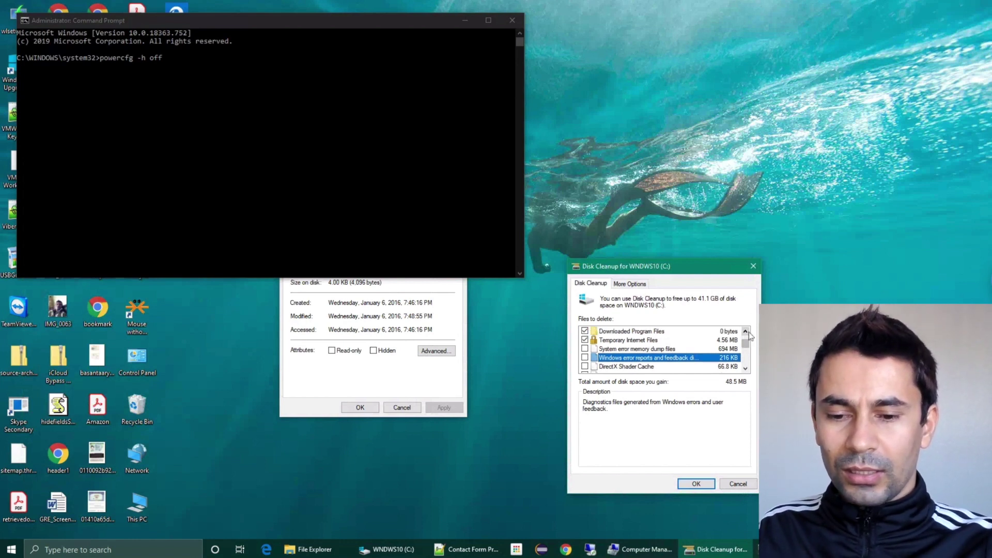
{"action": "left_click", "coordinate": [747, 331]}
{"action": "left_click", "coordinate": [746, 331]}
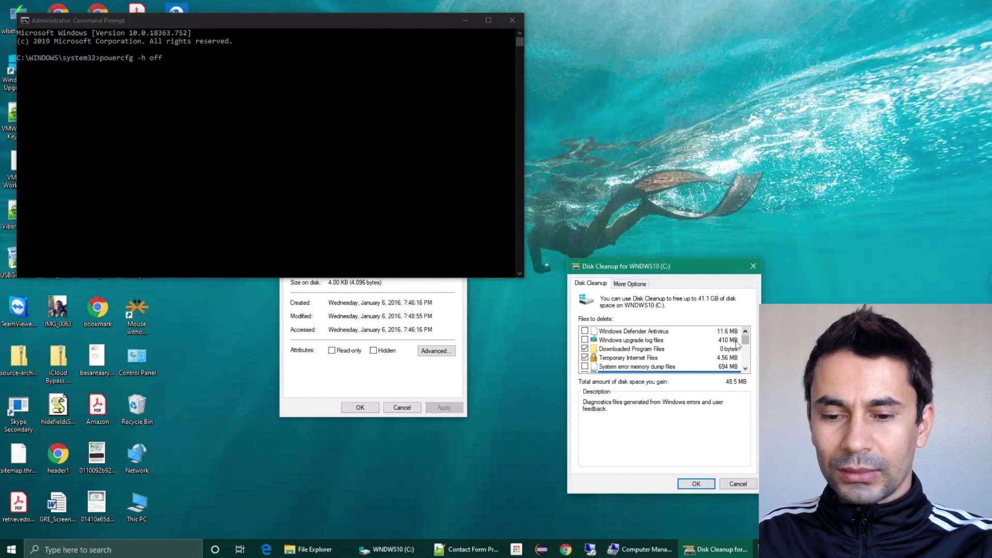
Step: Read the descriptions of the Downloads and Previous Windows installation(s) categories in Disk Cleanup
{"action": "left_click_drag", "start_coordinate": [746, 337], "coordinate": [747, 354]}
{"action": "left_click", "coordinate": [721, 360]}
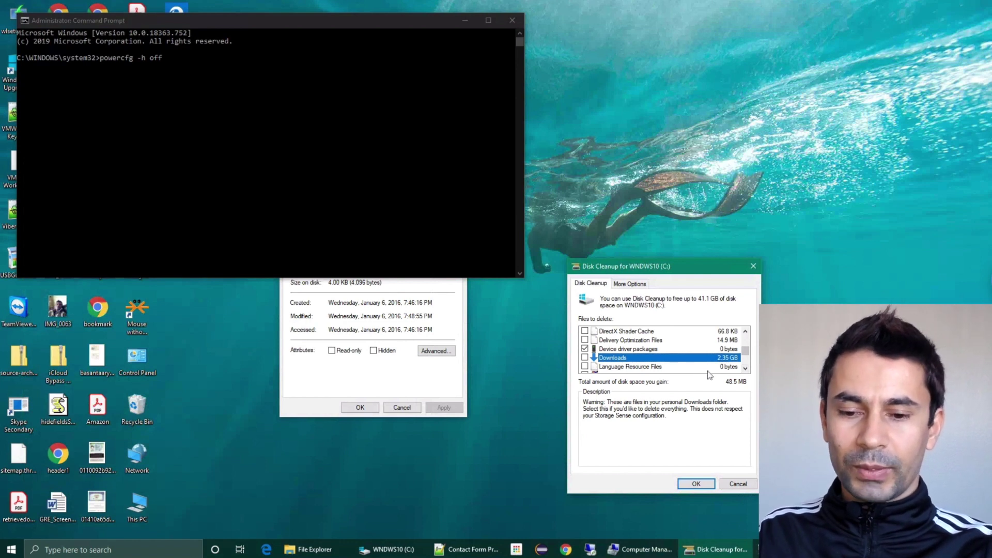
{"action": "left_click", "coordinate": [746, 369]}
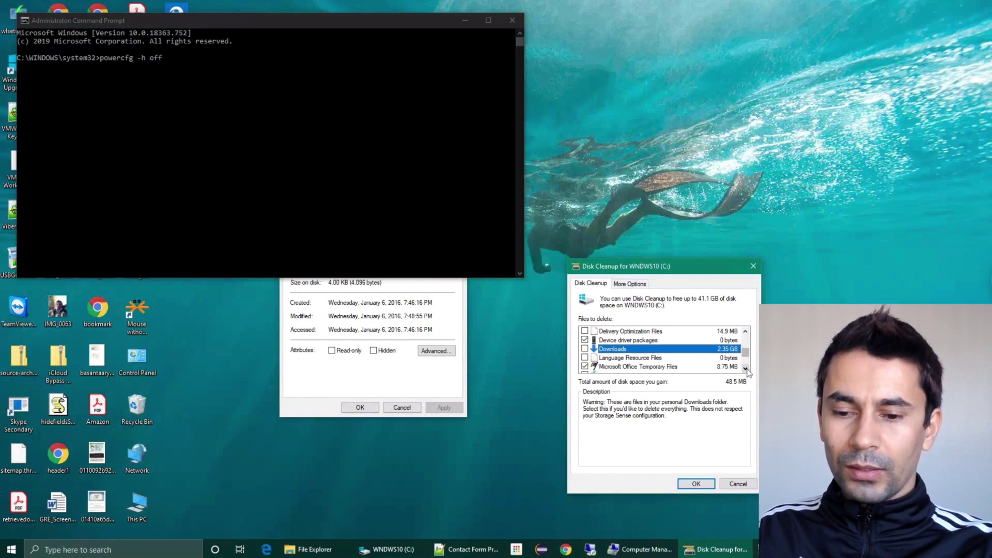
{"action": "left_click", "coordinate": [745, 369]}
{"action": "left_click", "coordinate": [745, 368]}
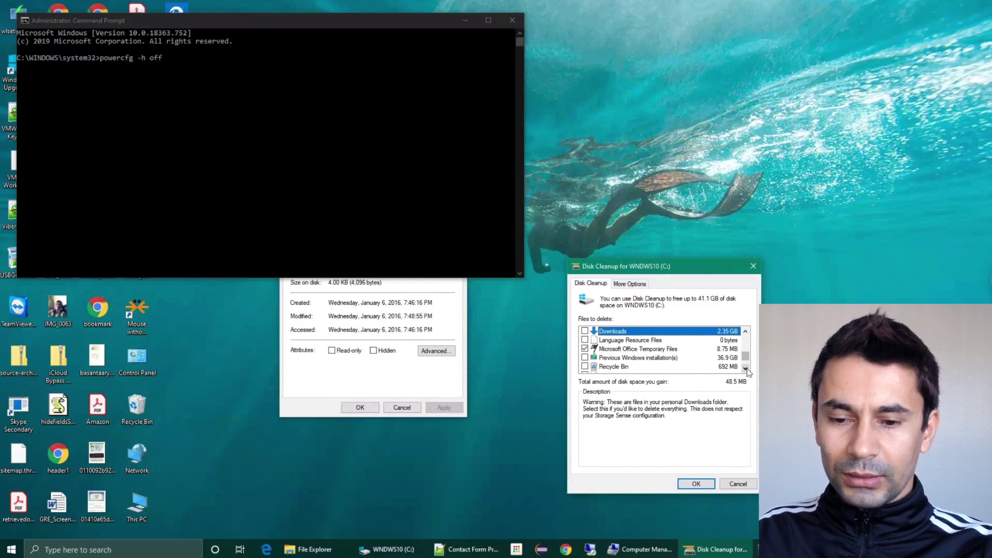
{"action": "left_click", "coordinate": [724, 359]}
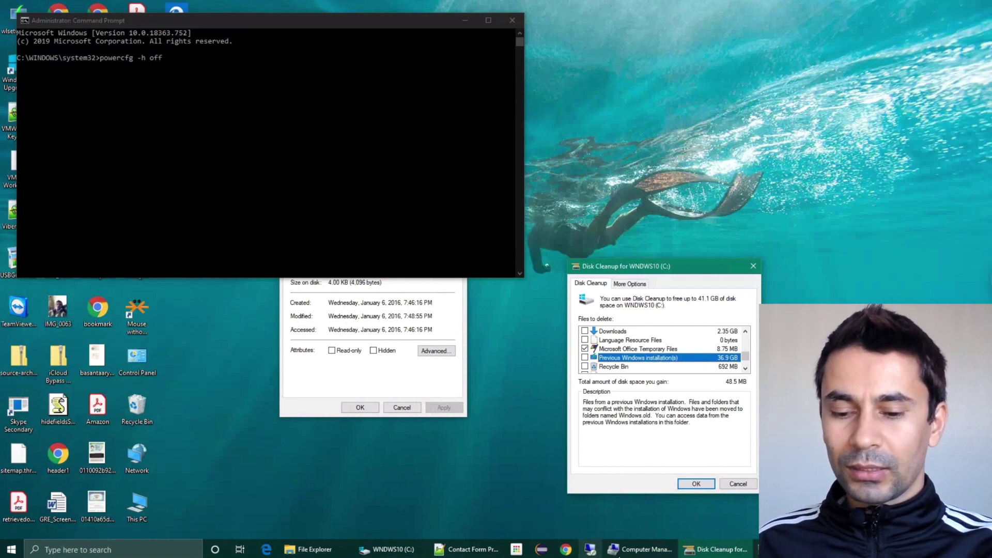
Step: Switch to File Explorer, select the Windows.old folder on WNDWS10 (C:), and view the commands available for it
{"action": "left_click", "coordinate": [327, 554]}
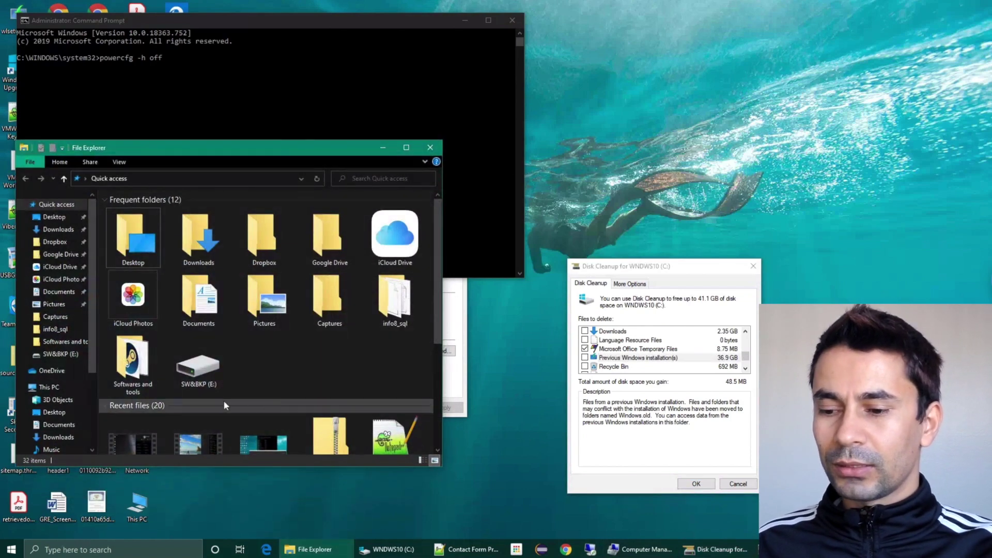
{"action": "left_click", "coordinate": [56, 386]}
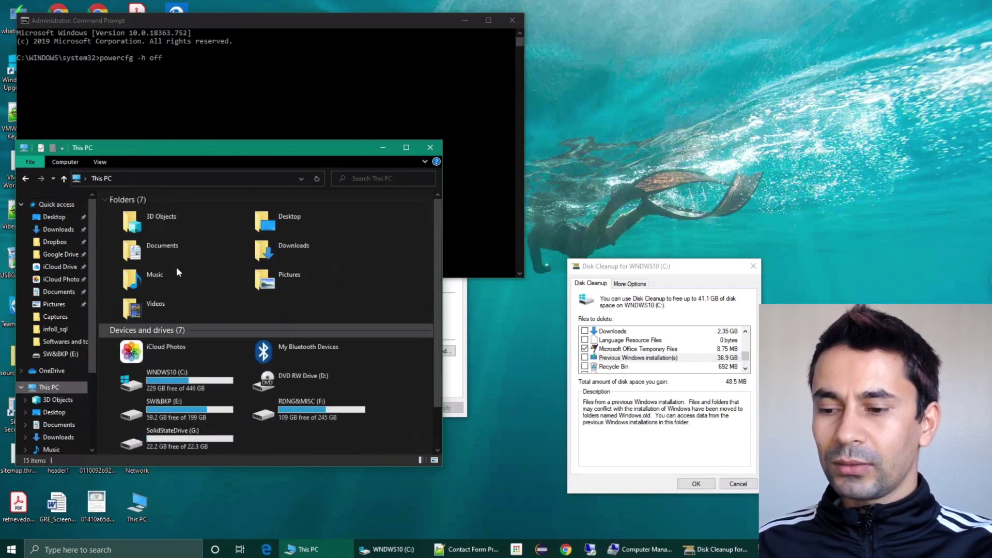
{"action": "double_click", "coordinate": [166, 380]}
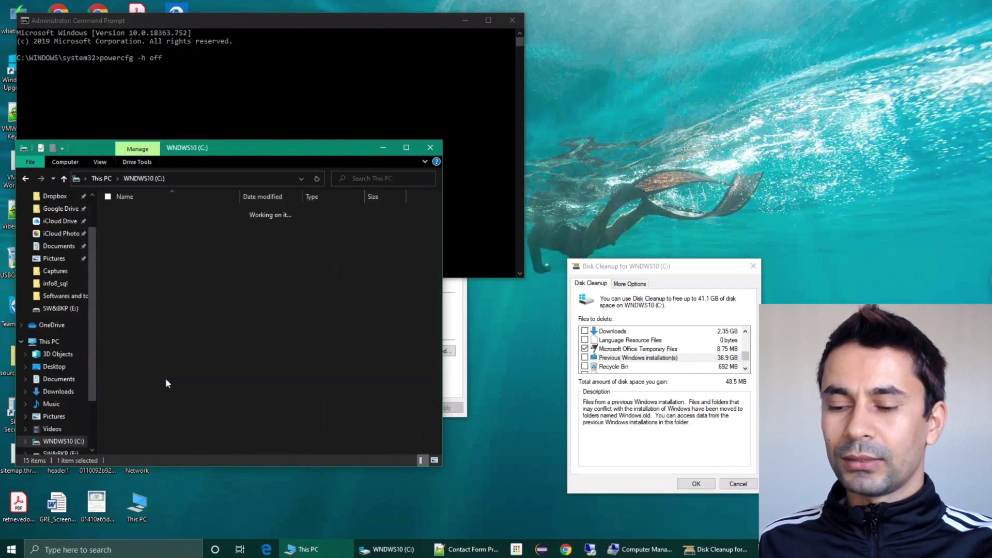
{"action": "left_click", "coordinate": [166, 376]}
{"action": "scroll", "coordinate": [168, 365], "scroll_direction": "down", "scroll_amount": 4}
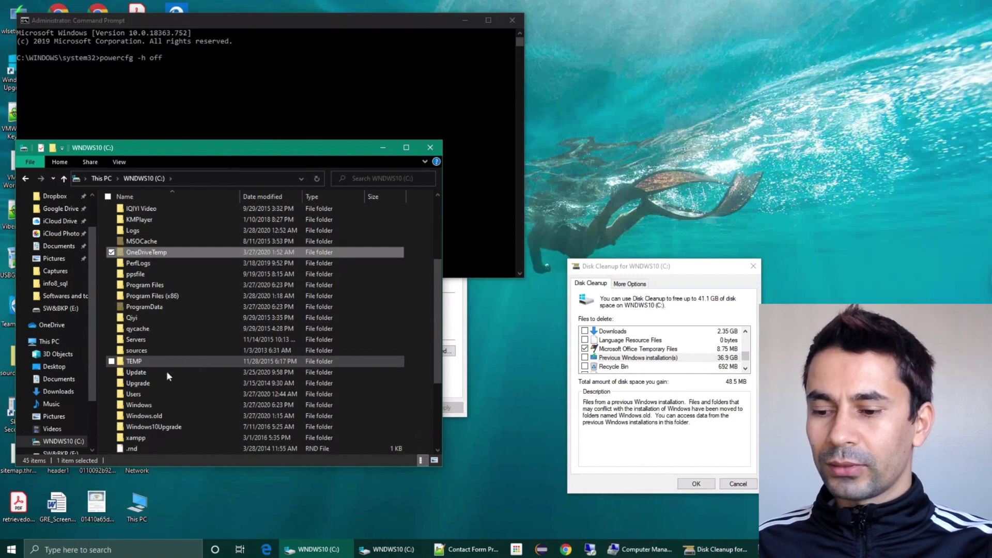
{"action": "left_click", "coordinate": [154, 405]}
{"action": "left_click", "coordinate": [160, 420]}
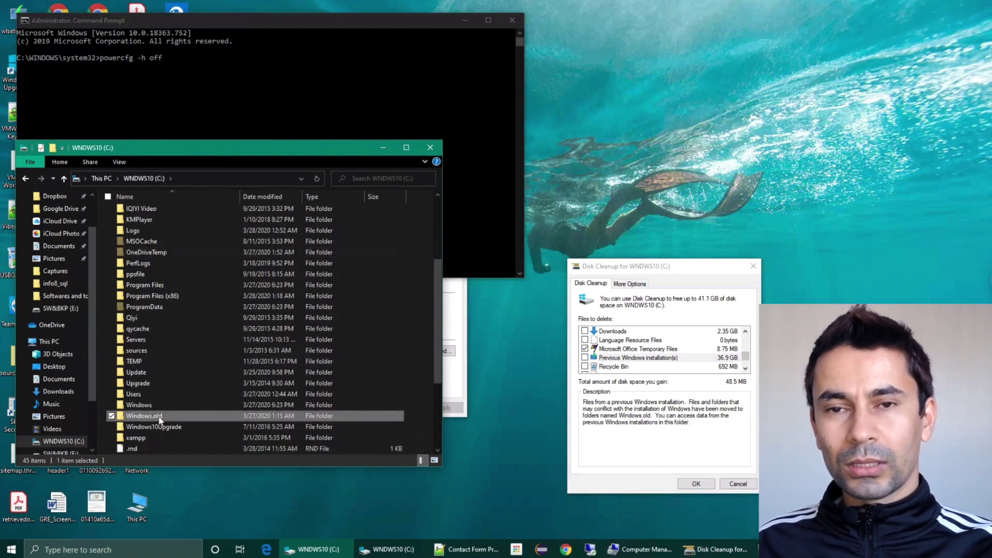
{"action": "right_click", "coordinate": [159, 419]}
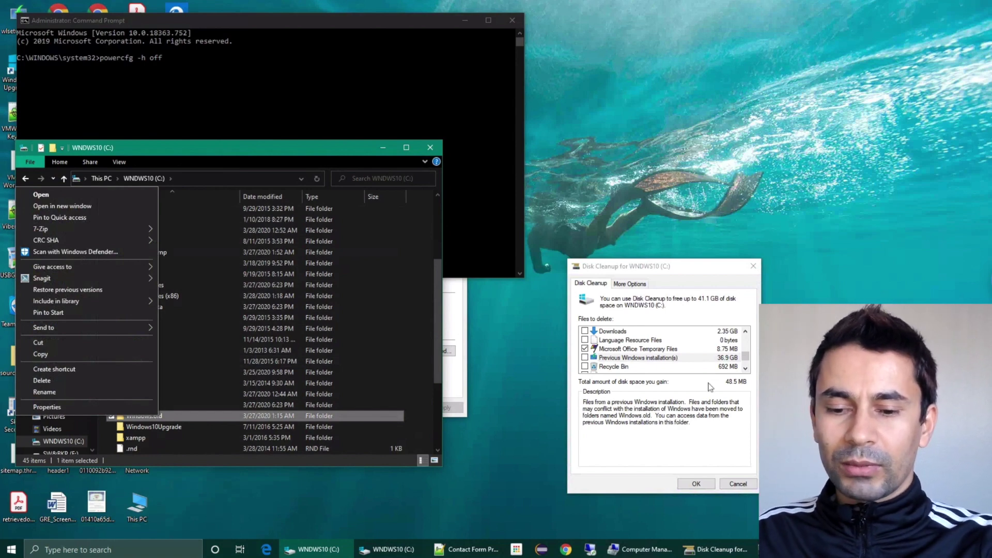
{"action": "left_click", "coordinate": [198, 418]}
{"action": "right_click", "coordinate": [197, 419]}
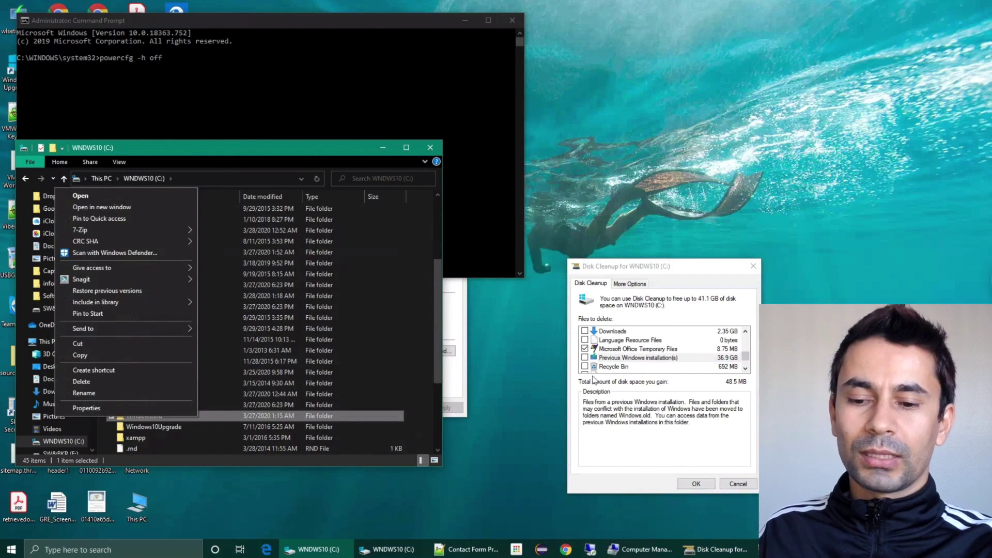
Step: Return to Disk Cleanup and examine the categories that follow Previous Windows installation(s)
{"action": "left_click", "coordinate": [627, 397]}
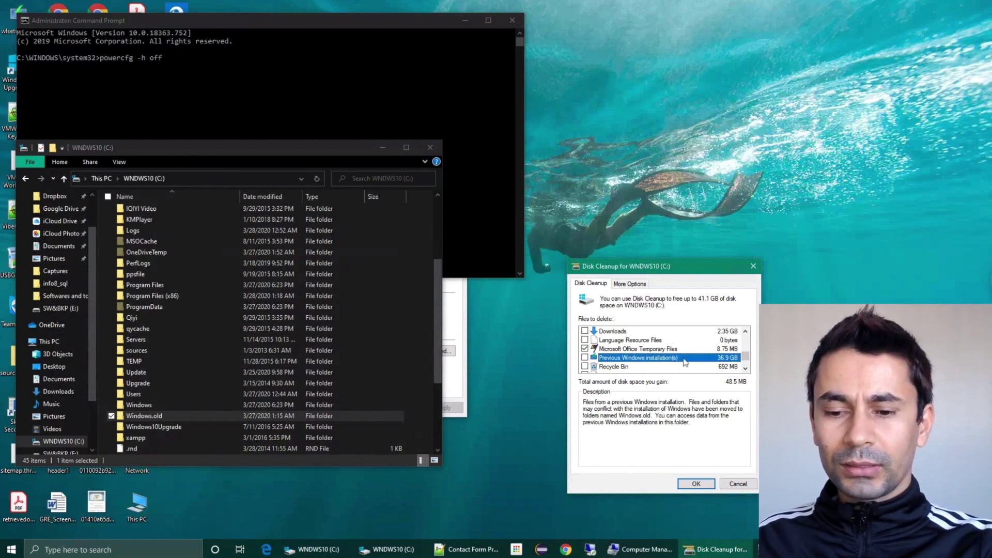
{"action": "left_click", "coordinate": [746, 367]}
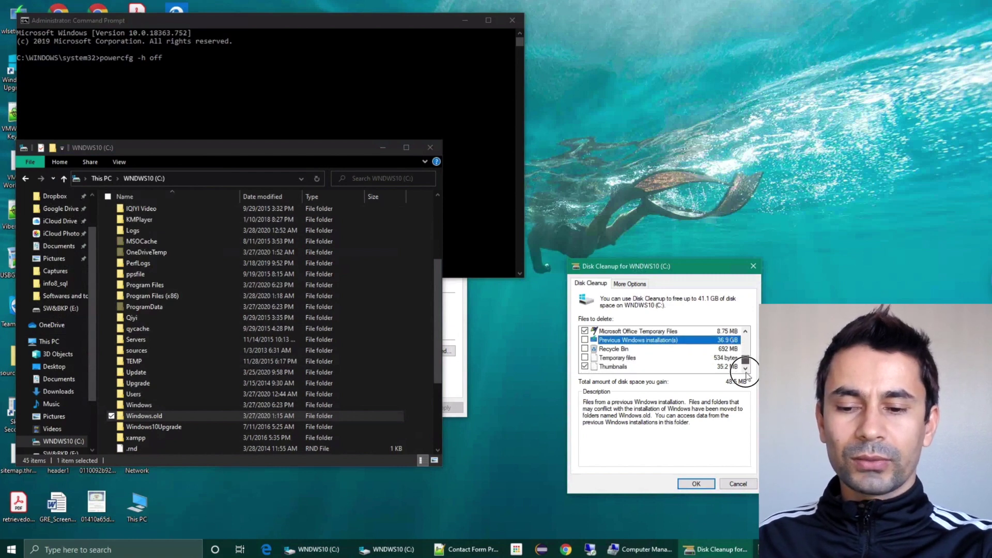